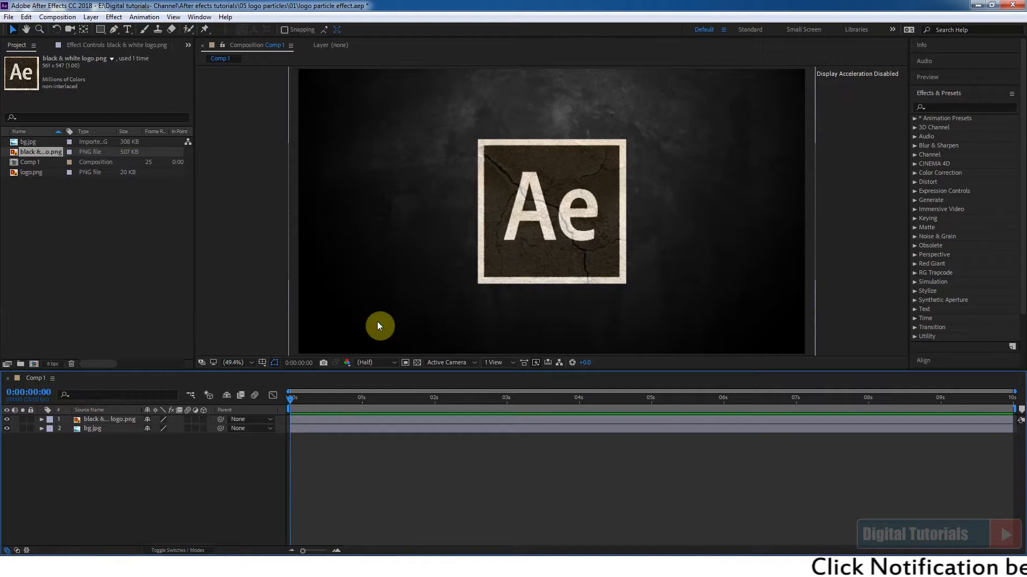
# Place logo.png in Comp 1 between the black & white logo and bg.jpg, checking it by toggling the top layer's visibility
pyautogui.moveTo(32, 178); pyautogui.dragTo(103, 361)
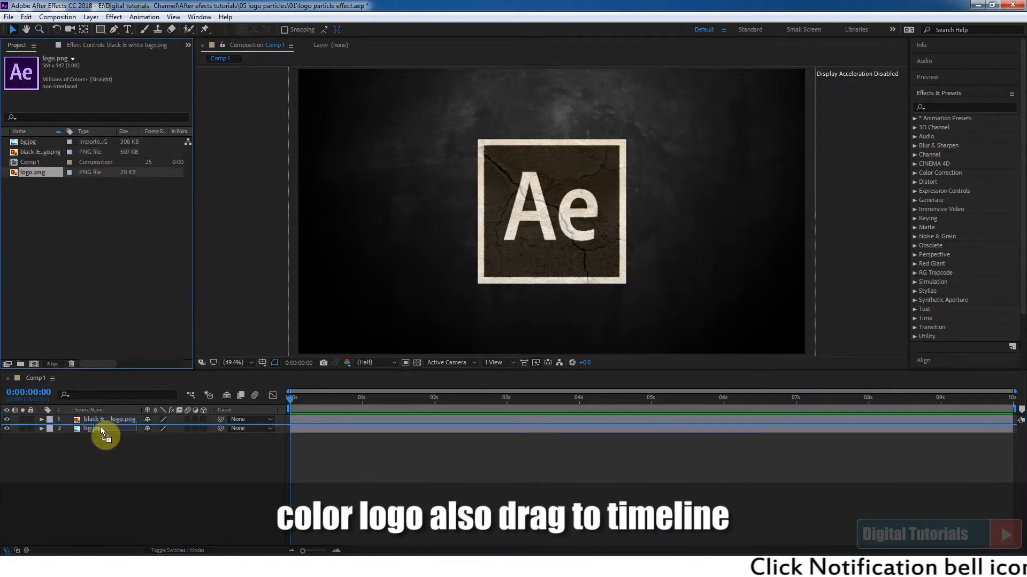
pyautogui.moveTo(103, 431); pyautogui.dragTo(102, 429)
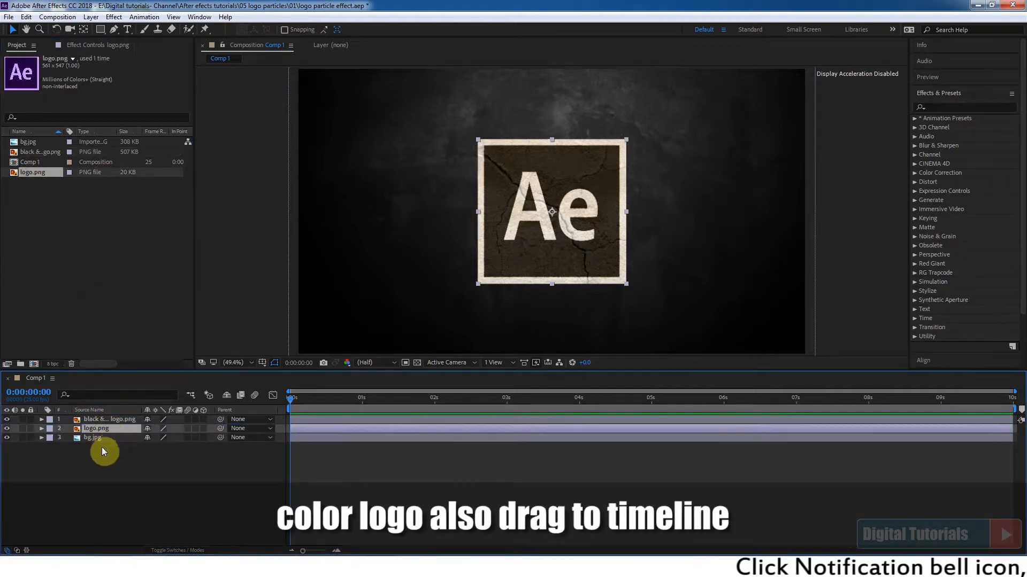
pyautogui.click(7, 420)
pyautogui.click(7, 419)
pyautogui.click(7, 419)
pyautogui.click(7, 420)
pyautogui.click(123, 515)
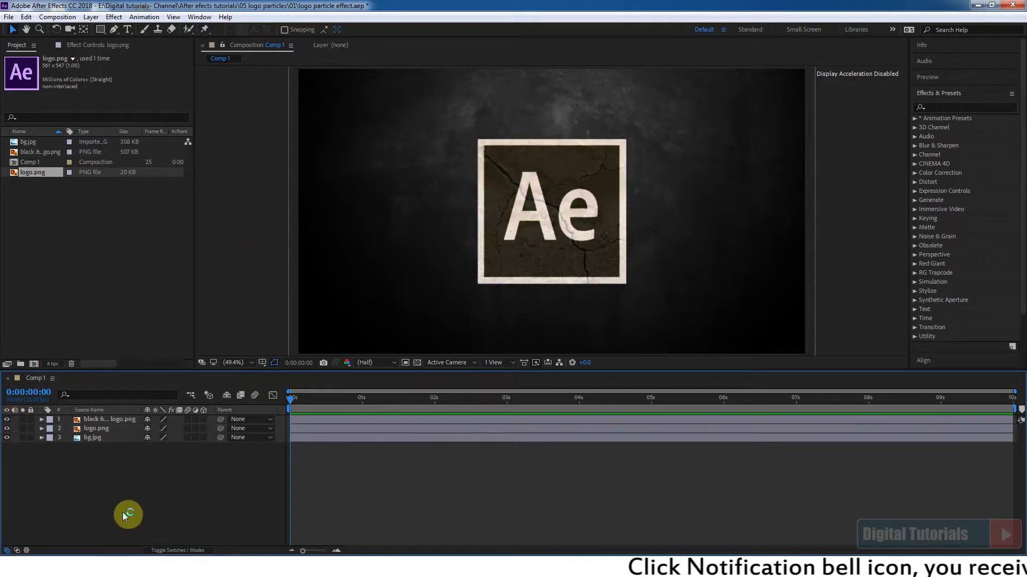
# Duplicate the black & white logo layer and pre-compose the top copy as black & white logo.png Comp 1, leaving all attributes in Comp 1
pyautogui.click(113, 419)
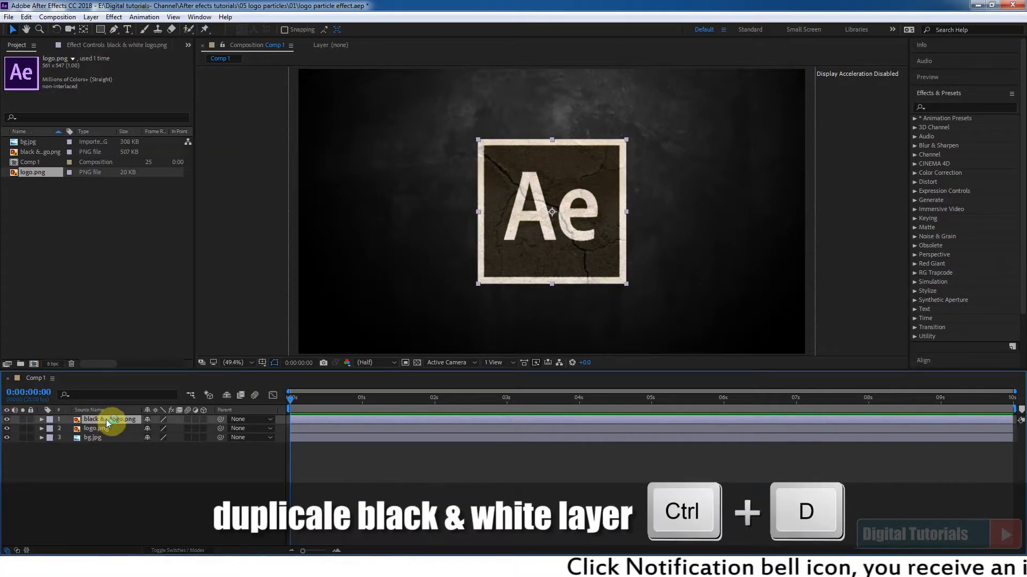
pyautogui.hotkey('ctrl', 'd')
pyautogui.rightClick(103, 425)
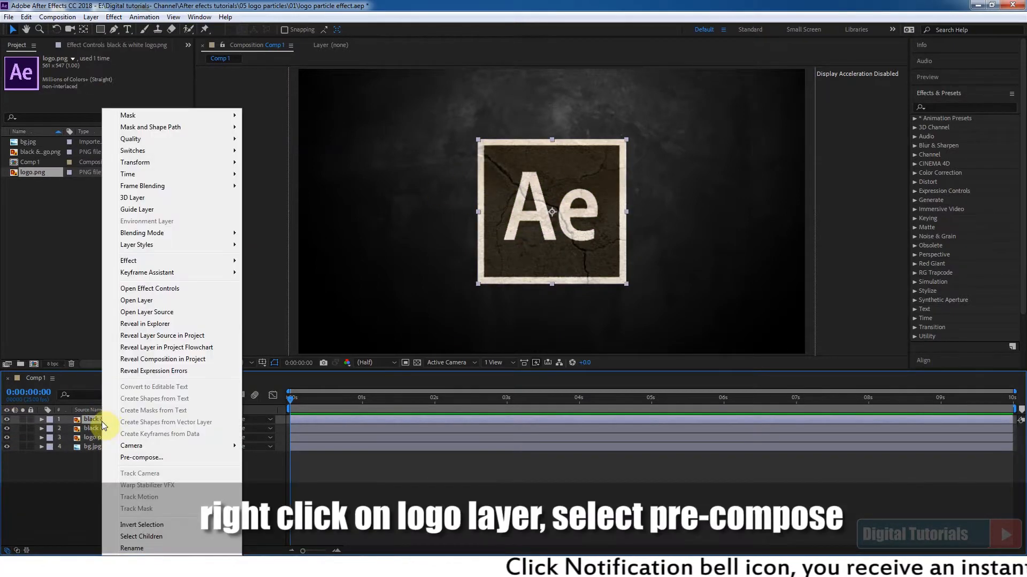
pyautogui.click(135, 458)
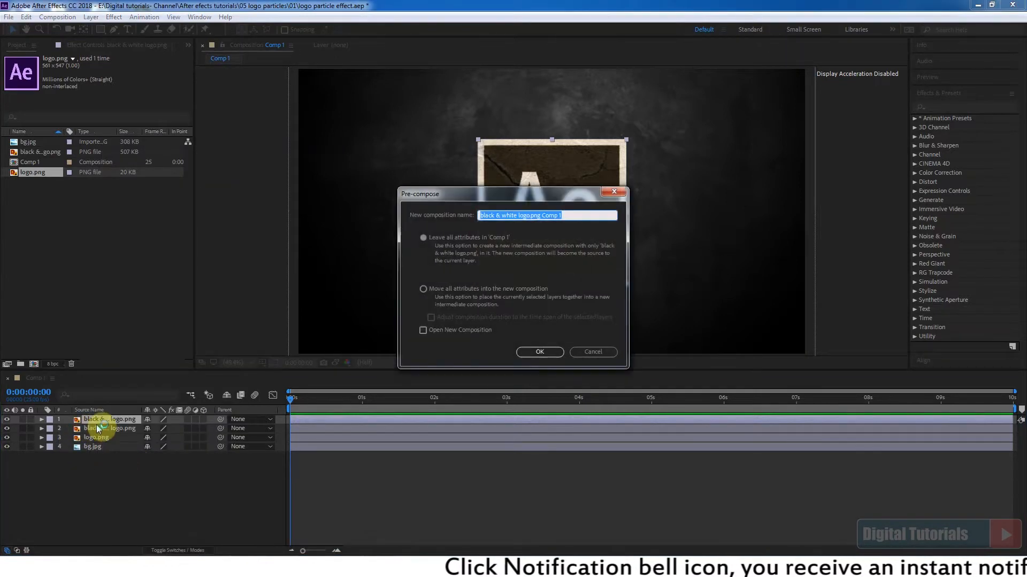
pyautogui.click(544, 351)
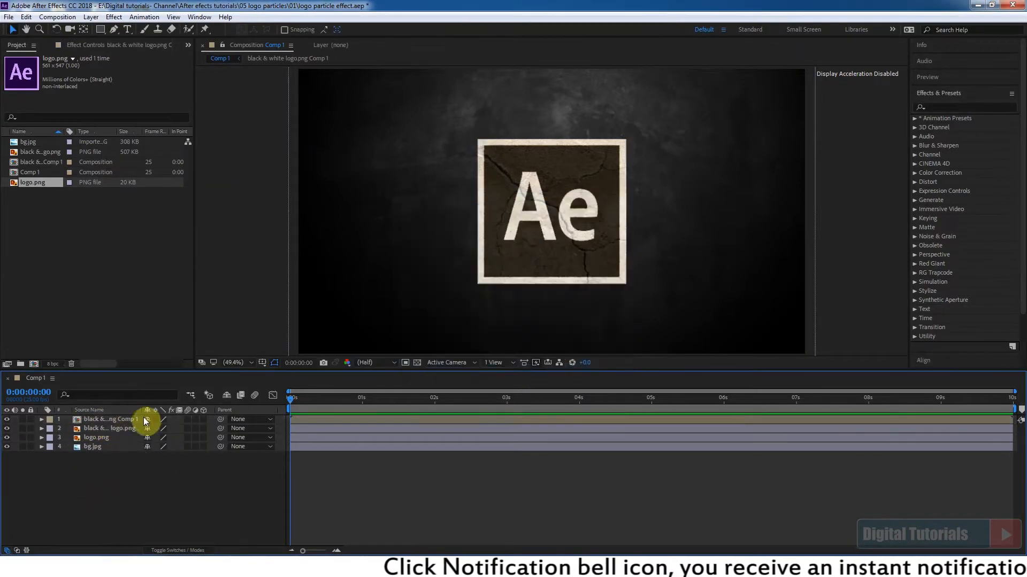
# Pre-compose the remaining black & white logo layer as black & white logo.png Comp 2, leaving all attributes in Comp 1
pyautogui.rightClick(111, 430)
pyautogui.click(136, 458)
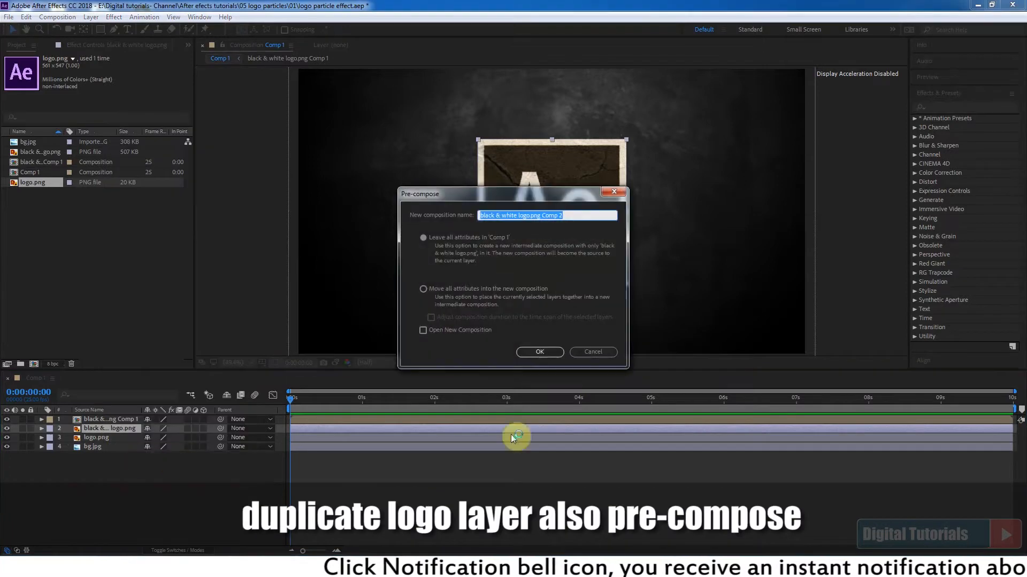
pyautogui.click(541, 353)
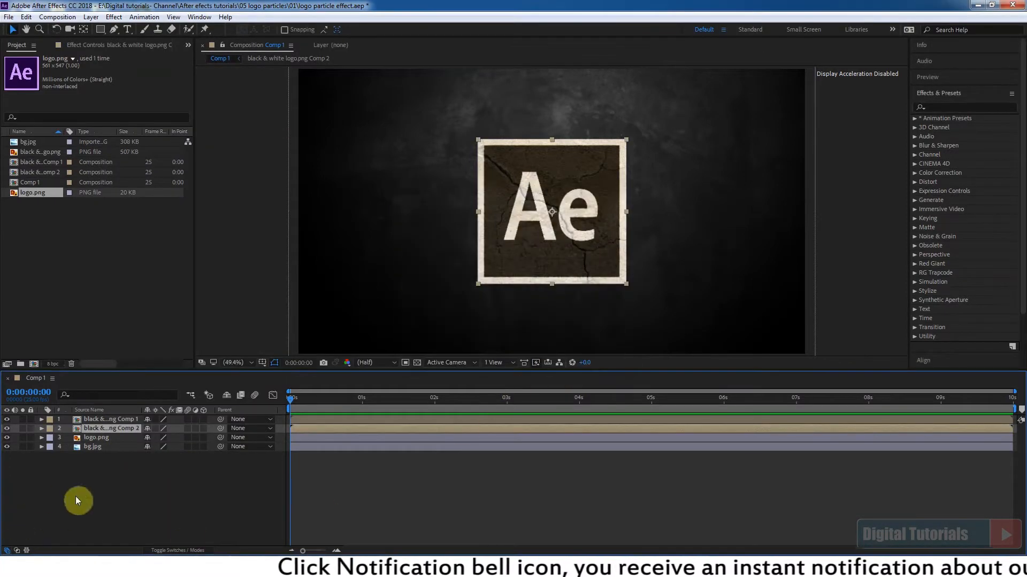
# Open black & white logo.png Comp 1 and pre-compose the logo layer inside it as black & white logo.png Comp 3
pyautogui.doubleClick(112, 419)
pyautogui.press(',')
pyautogui.press('.')
pyautogui.press(',')
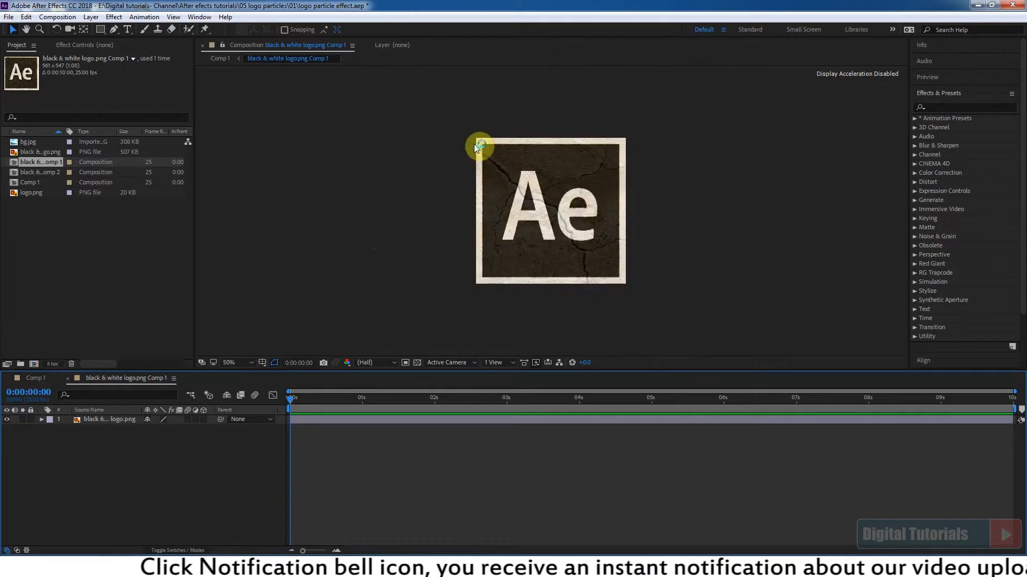
pyautogui.click(102, 422)
pyautogui.rightClick(101, 421)
pyautogui.click(130, 458)
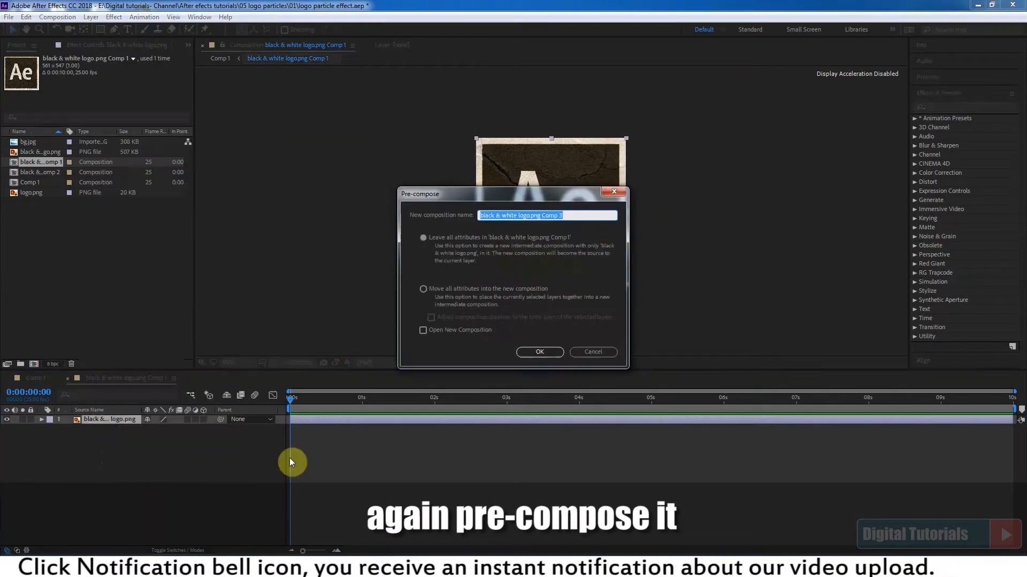
pyautogui.click(541, 351)
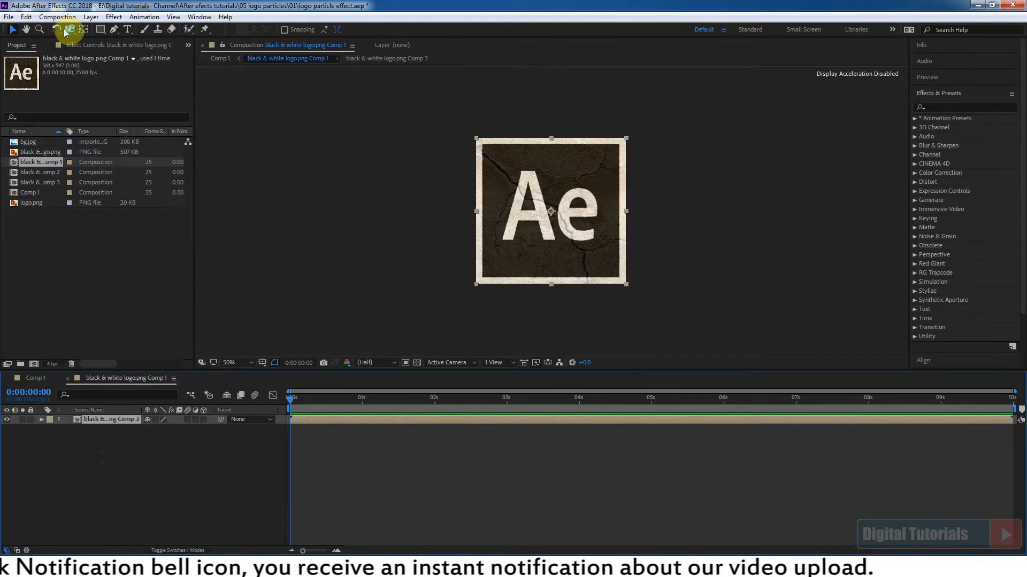
# Mask the Comp 3 layer with a tall narrow rectangle just outside the logo's left edge and start keyframing its path at 0 seconds
pyautogui.click(99, 31)
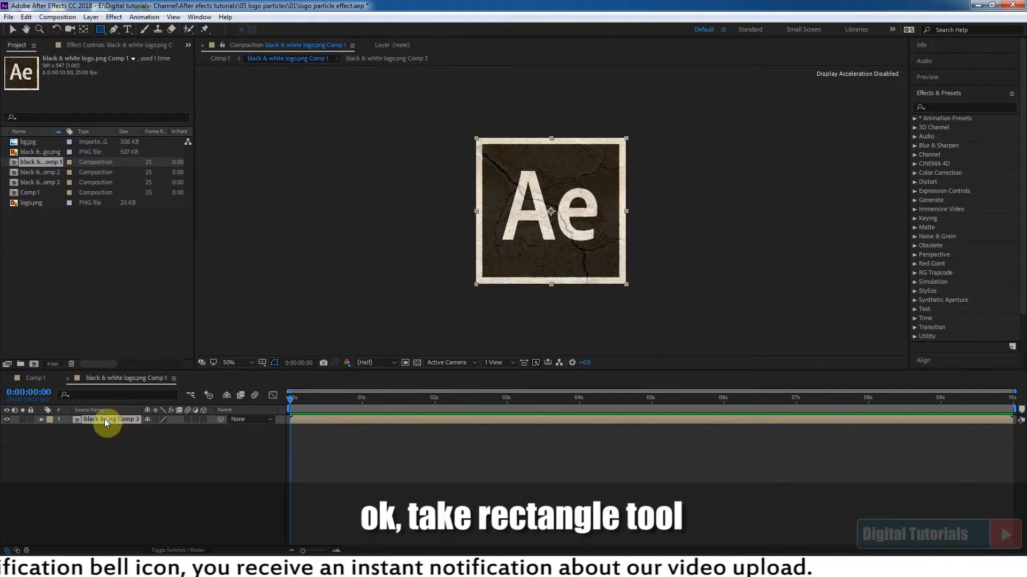
pyautogui.moveTo(434, 115); pyautogui.dragTo(474, 307)
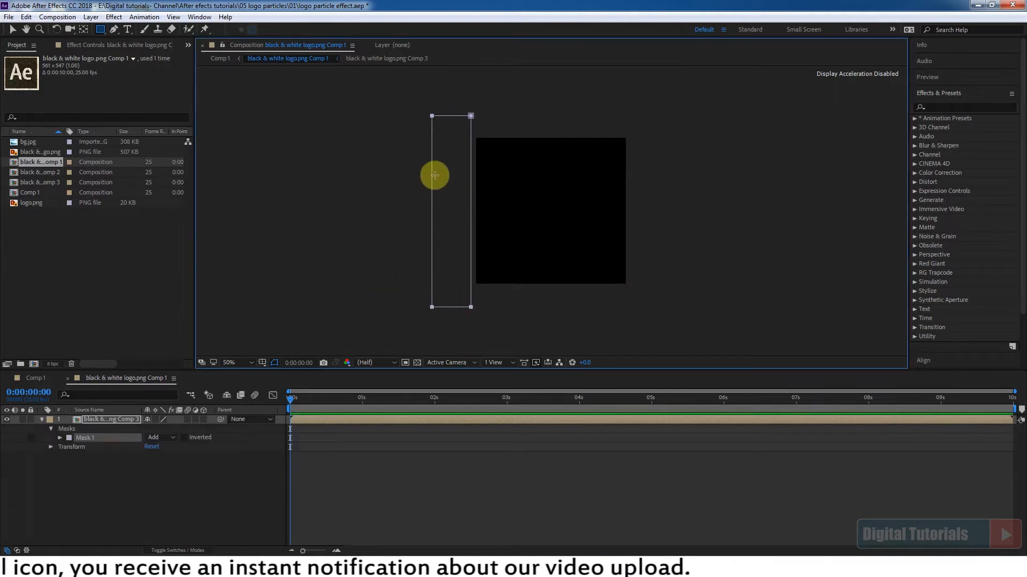
pyautogui.click(60, 438)
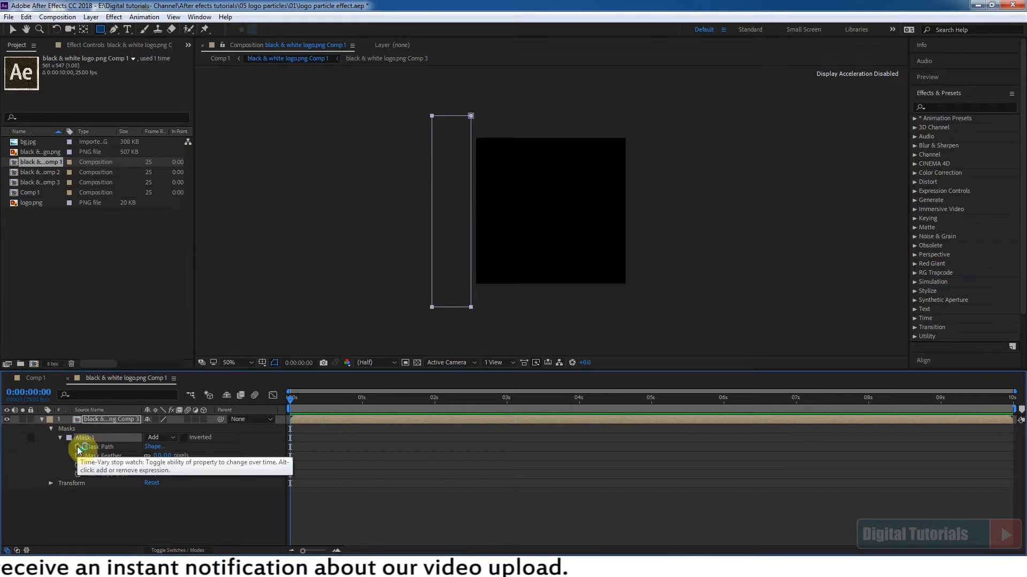
# At 2 seconds, shift the mask horizontally past the logo's right edge to keyframe its path, and preview the sweep
pyautogui.moveTo(301, 399); pyautogui.dragTo(434, 397)
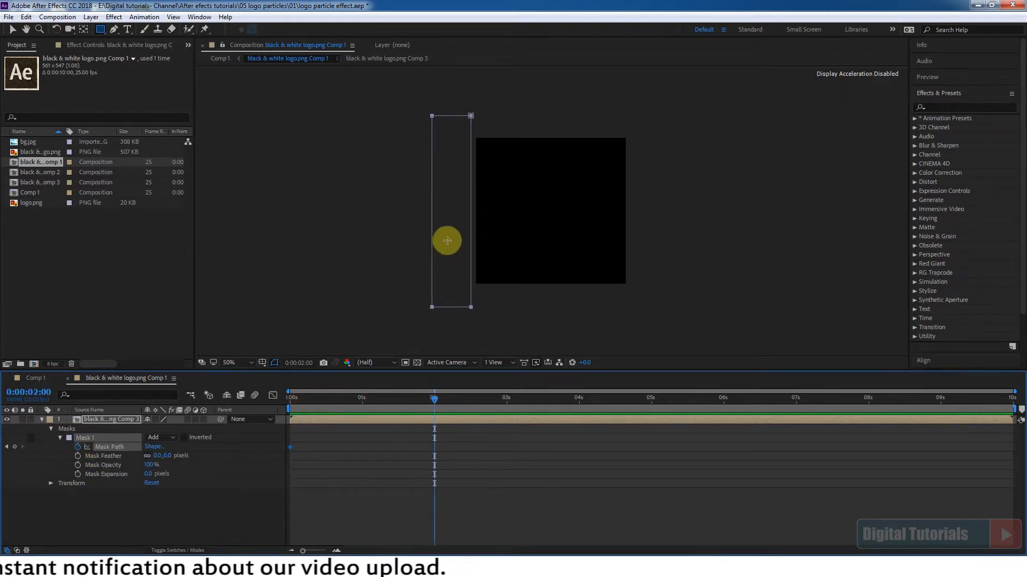
pyautogui.hotkey('shift', 'Right')
pyautogui.hotkey('shift', 'Right')
pyautogui.hotkey('shift', 'Right')
pyautogui.hotkey('shift', 'Right')
pyautogui.hotkey('shift', 'Right')
pyautogui.hotkey('shift', 'Right')
pyautogui.hotkey('shift', 'Right')
pyautogui.hotkey('shift', 'Right')
pyautogui.hotkey('shift', 'Right')
pyautogui.hotkey('shift', 'Right')
pyautogui.hotkey('shift', 'Right')
pyautogui.hotkey('shift', 'Right')
pyautogui.hotkey('shift', 'Right')
pyautogui.hotkey('shift', 'Right')
pyautogui.hotkey('shift', 'Right')
pyautogui.hotkey('shift', 'Right')
pyautogui.hotkey('shift', 'Right')
pyautogui.hotkey('shift', 'Right')
pyautogui.hotkey('shift', 'Right')
pyautogui.hotkey('shift', 'Right')
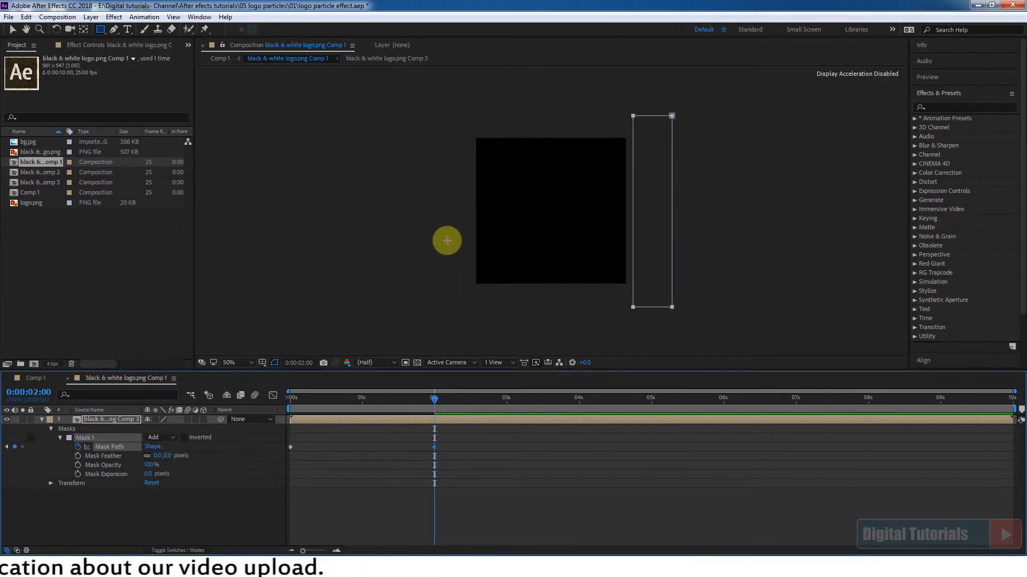
pyautogui.moveTo(434, 399); pyautogui.dragTo(264, 412)
pyautogui.press('space')
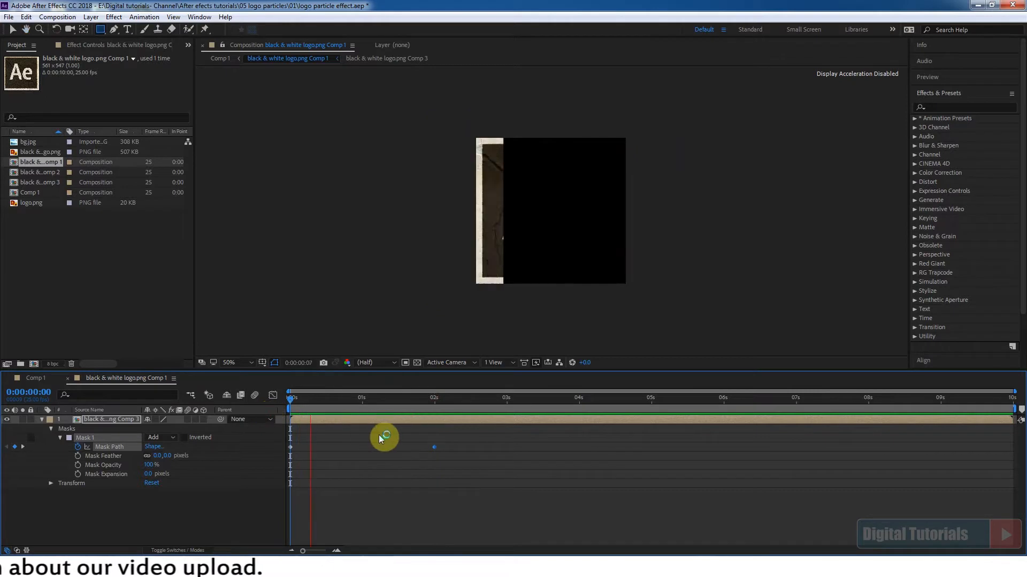
# Set the mask feather to 30 pixels, scrub through the softened sweep, and return to Comp 1
pyautogui.moveTo(334, 397); pyautogui.dragTo(401, 411)
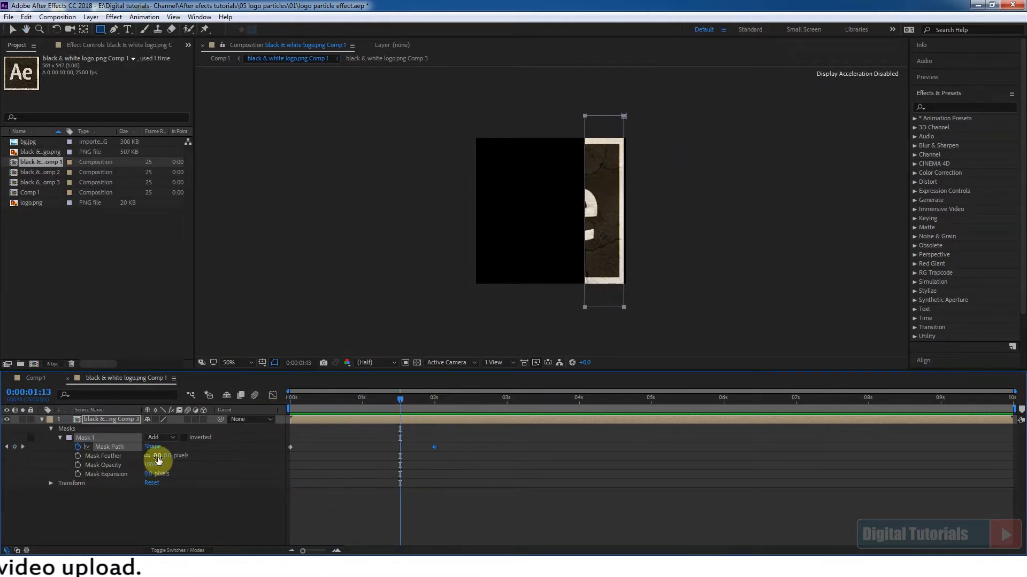
pyautogui.moveTo(158, 458); pyautogui.dragTo(204, 502)
pyautogui.click(157, 457)
pyautogui.write('3')
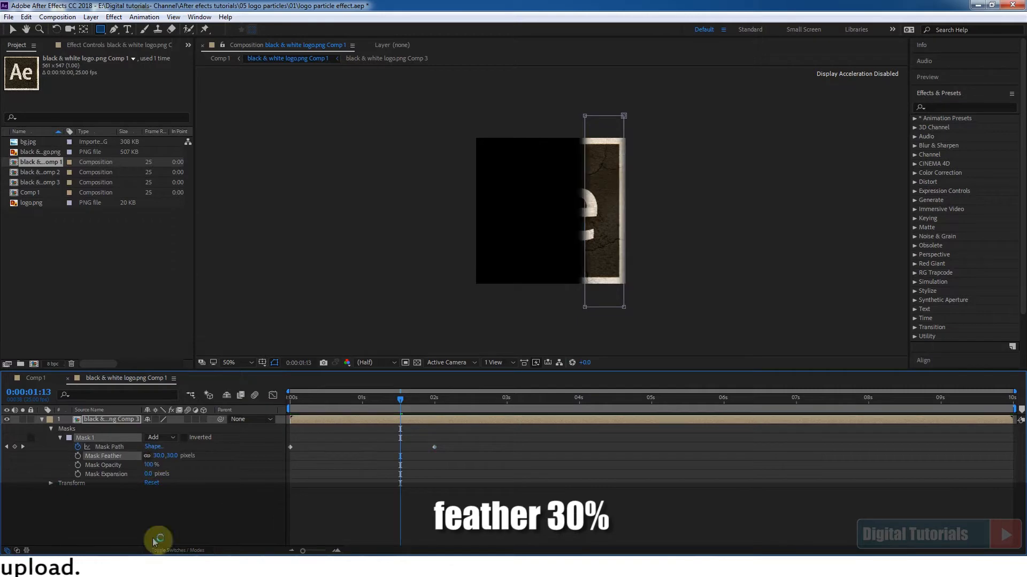
pyautogui.moveTo(337, 400); pyautogui.dragTo(442, 400)
pyautogui.click(35, 378)
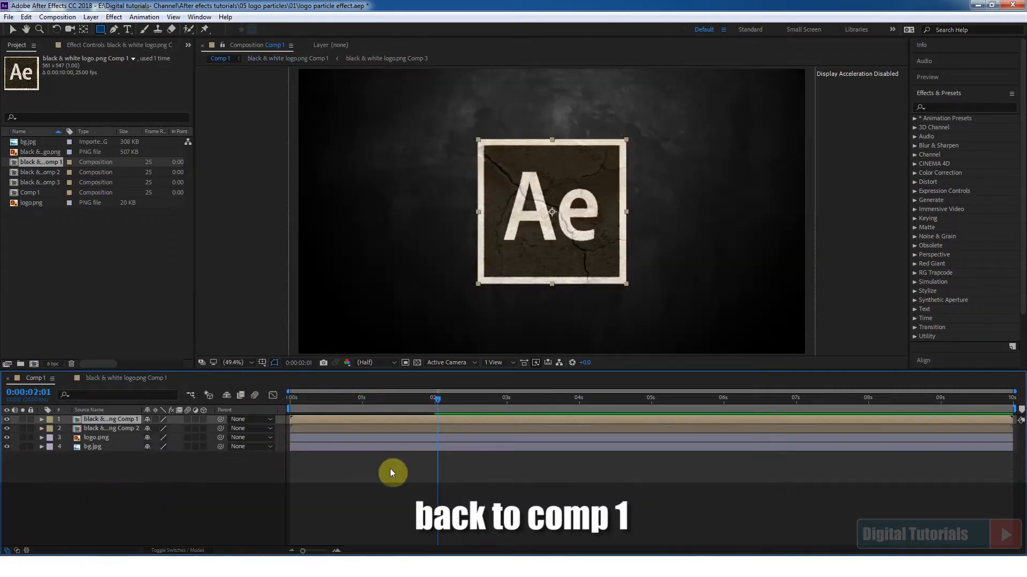
# Scrub the start of Comp 1 and check the masked sweep with the black & white logo.png Comp 2 layer temporarily hidden
pyautogui.moveTo(294, 400); pyautogui.dragTo(341, 401)
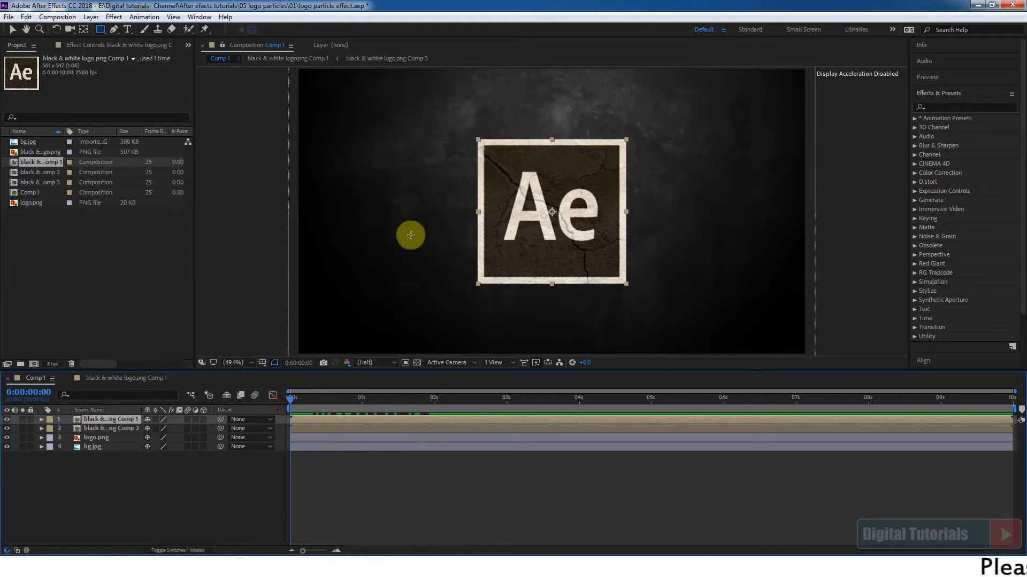
pyautogui.click(6, 428)
pyautogui.moveTo(291, 400)
pyautogui.mouseDown()
pyautogui.moveTo(422, 404)
pyautogui.moveTo(288, 404)
pyautogui.mouseUp()
pyautogui.click(7, 429)
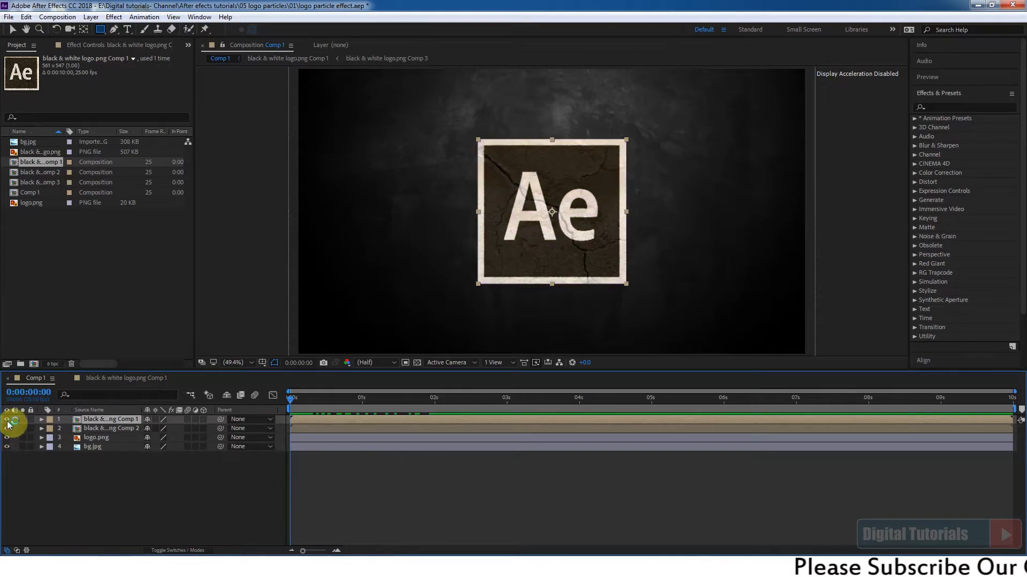
# Search the effects for "linear" and apply the Linear Wipe transition to the black & white logo.png Comp 2 layer
pyautogui.click(107, 429)
pyautogui.click(42, 428)
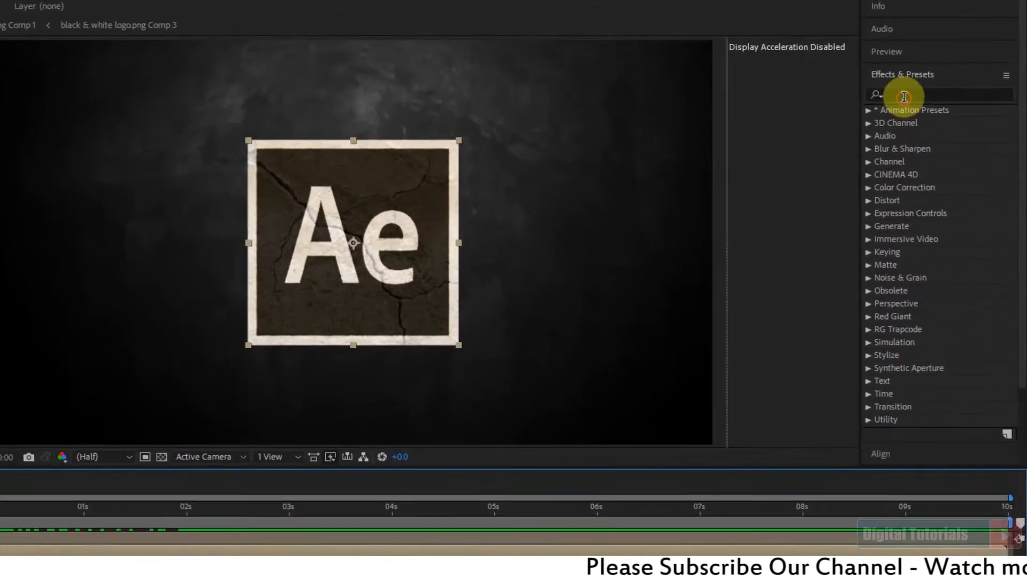
pyautogui.click(940, 108)
pyautogui.write('li')
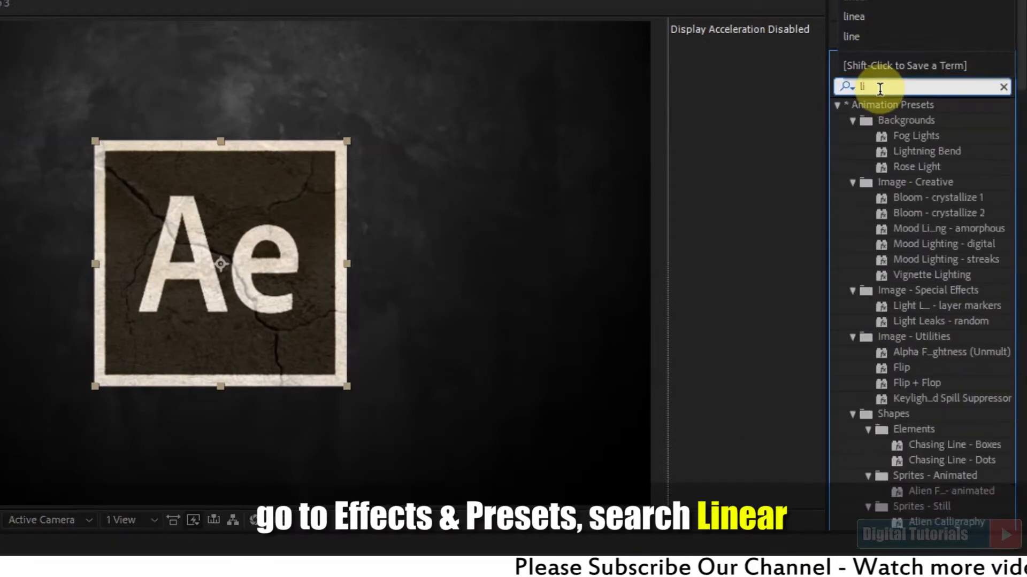
pyautogui.write('near')
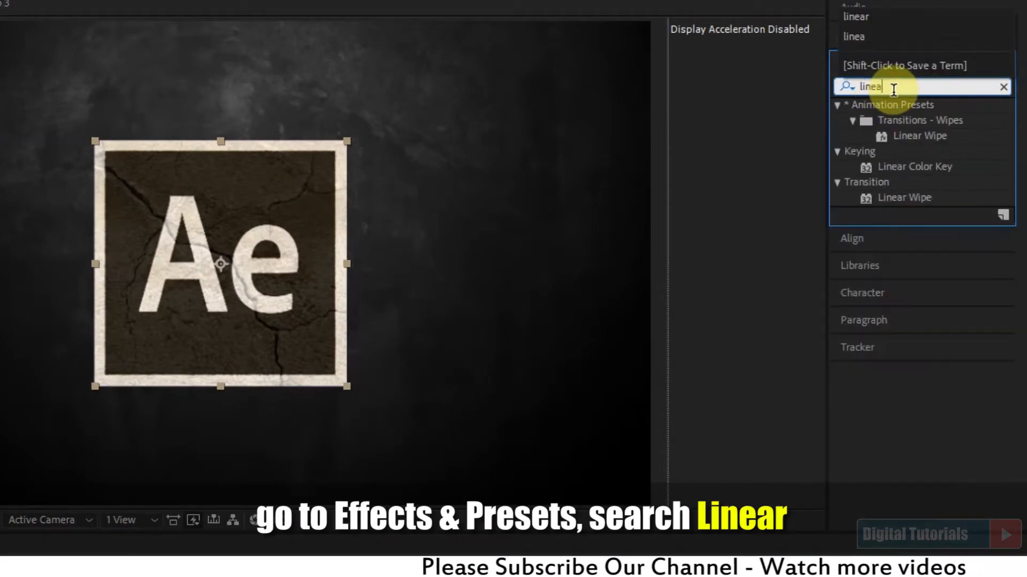
pyautogui.click(920, 136)
pyautogui.moveTo(909, 197); pyautogui.dragTo(107, 429)
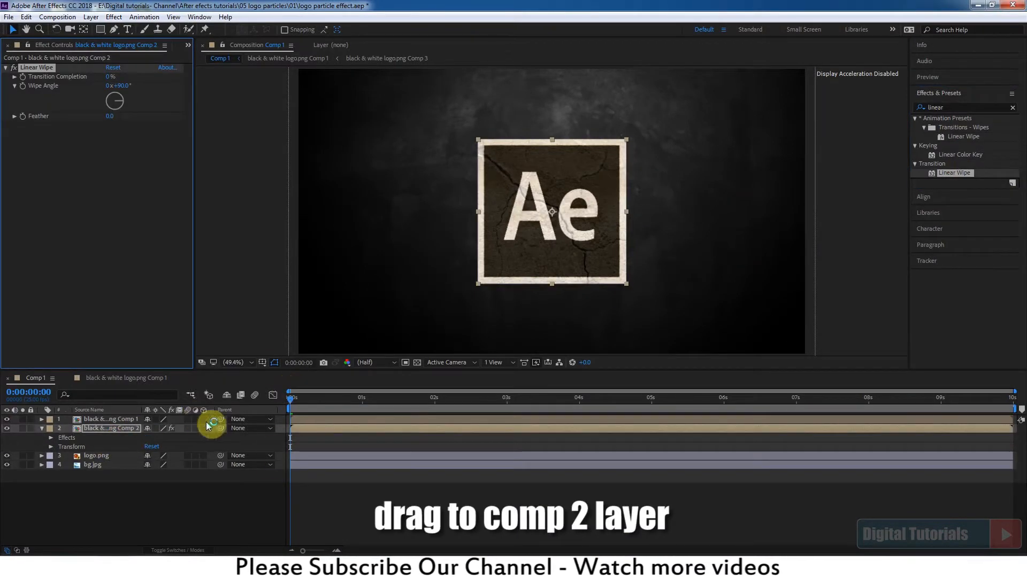
# Keyframe the Linear Wipe's Transition Completion from 0% at 0 seconds to 100% at 2 seconds
pyautogui.moveTo(302, 551); pyautogui.dragTo(308, 551)
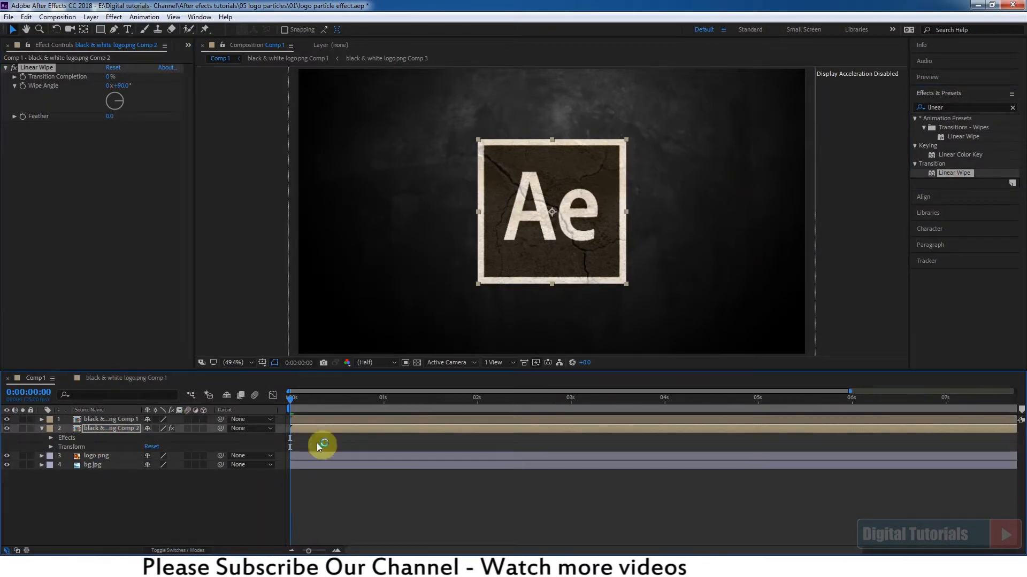
pyautogui.moveTo(298, 395)
pyautogui.mouseDown()
pyautogui.moveTo(317, 401)
pyautogui.moveTo(289, 399)
pyautogui.mouseUp()
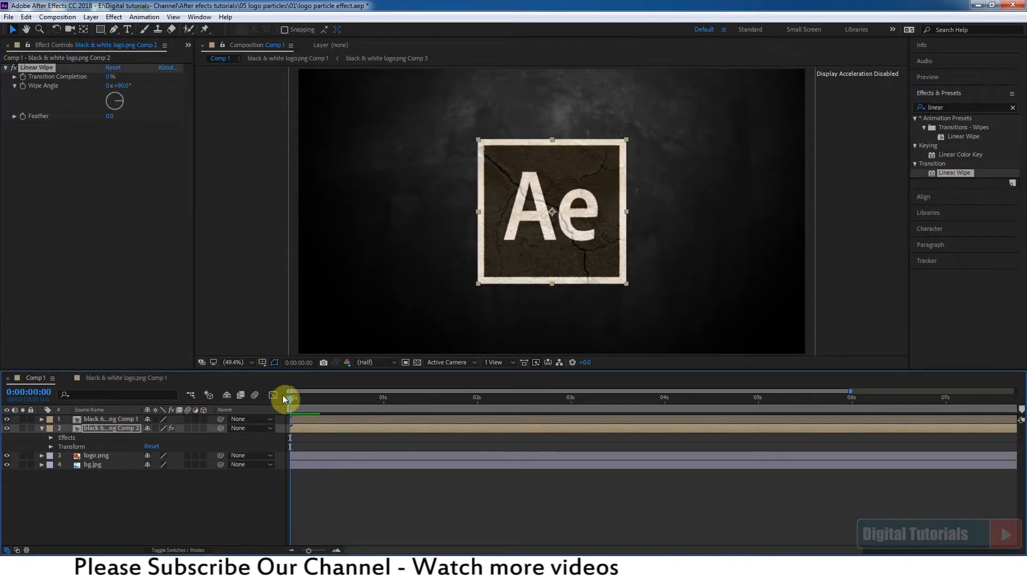
pyautogui.click(51, 438)
pyautogui.click(60, 447)
pyautogui.click(78, 456)
pyautogui.moveTo(344, 402); pyautogui.dragTo(476, 401)
pyautogui.click(15, 456)
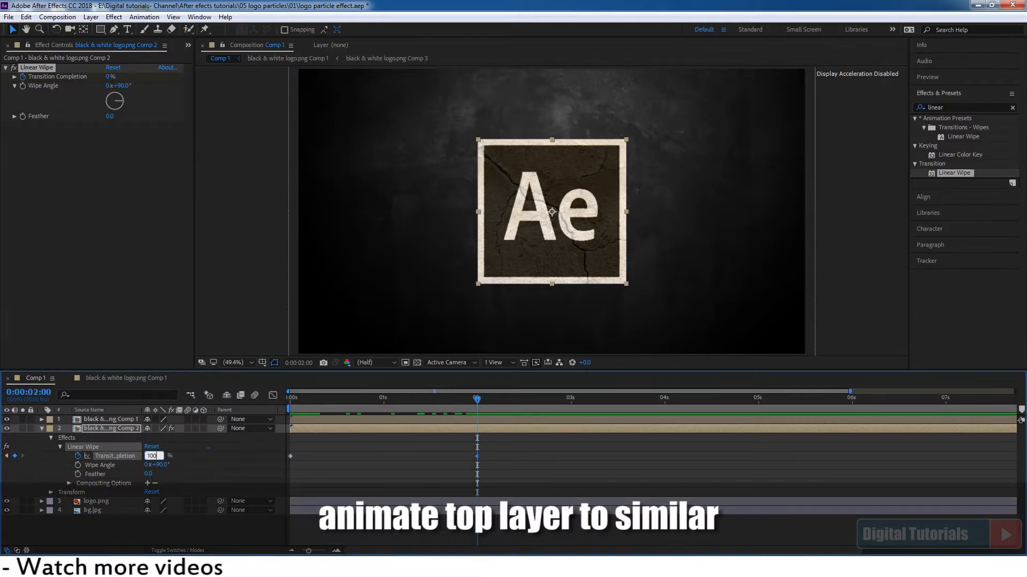
pyautogui.click(233, 479)
# Match the wipe's start to the masked sweep by moving the first Transition Completion keyframe to 0:00:00:06, hiding the Comp 2 layer while aligning
pyautogui.moveTo(477, 401); pyautogui.dragTo(348, 416)
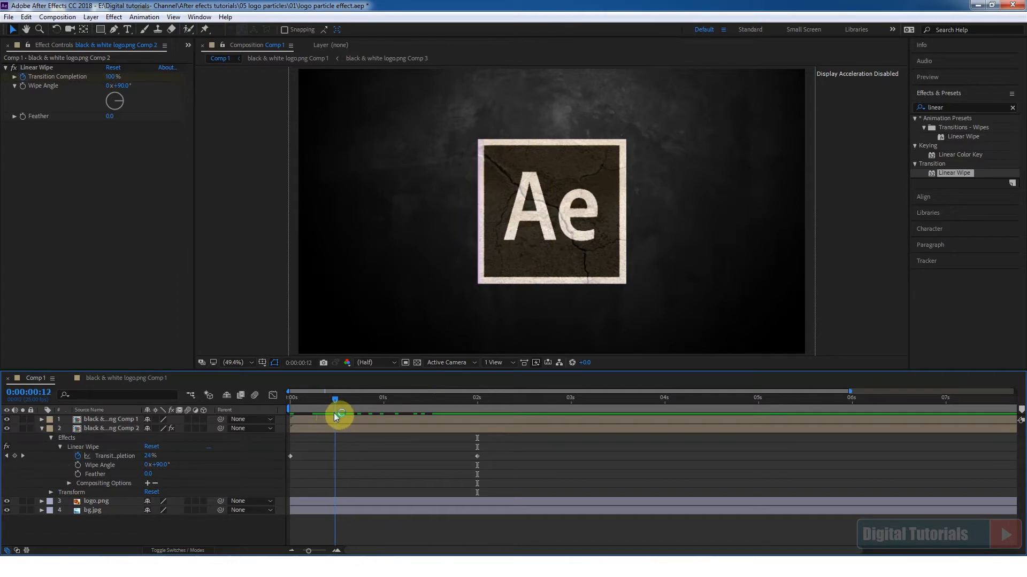
pyautogui.click(7, 428)
pyautogui.moveTo(339, 401); pyautogui.dragTo(312, 401)
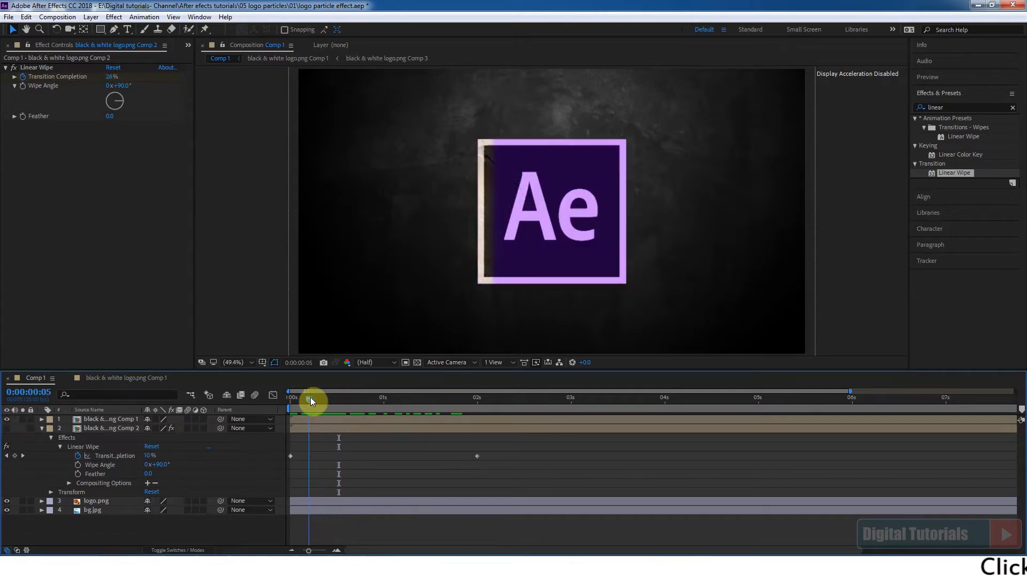
pyautogui.moveTo(292, 458); pyautogui.dragTo(313, 456)
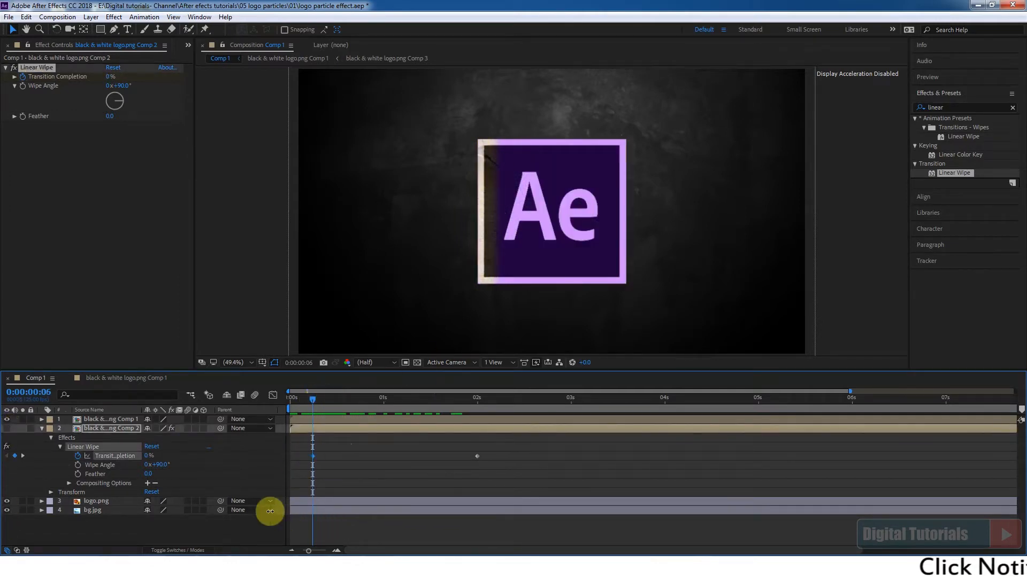
pyautogui.click(7, 430)
# Match the wipe's end to the masked sweep by moving the last Transition Completion keyframe to 0:00:01:20, and preview the result
pyautogui.moveTo(328, 402); pyautogui.dragTo(447, 404)
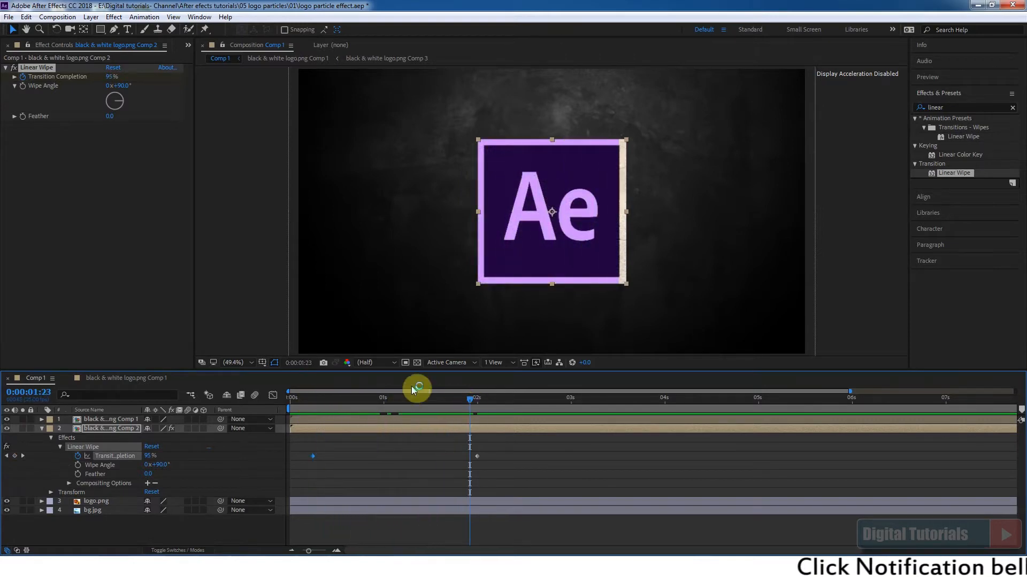
pyautogui.moveTo(469, 405); pyautogui.dragTo(443, 402)
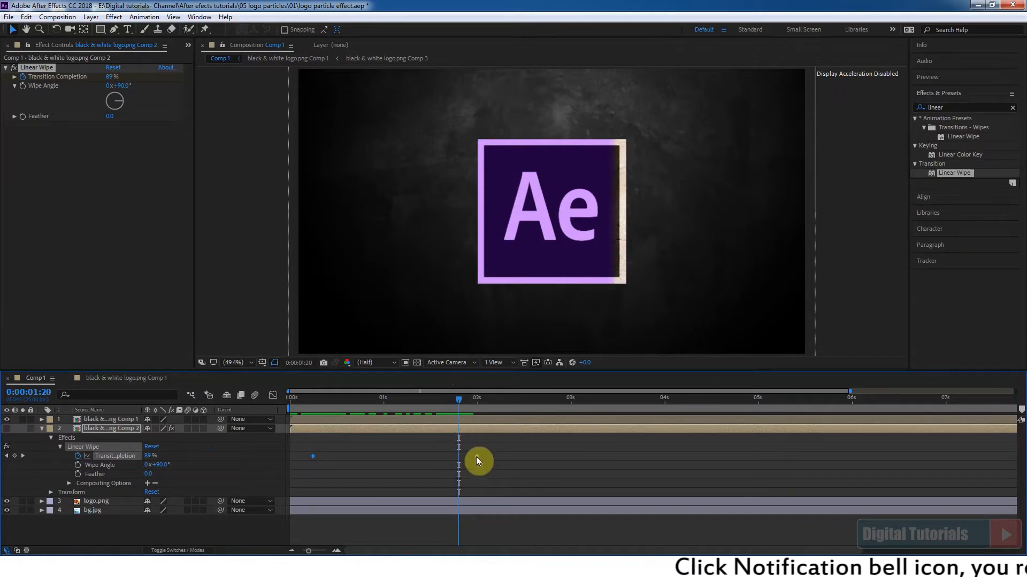
pyautogui.click(324, 431)
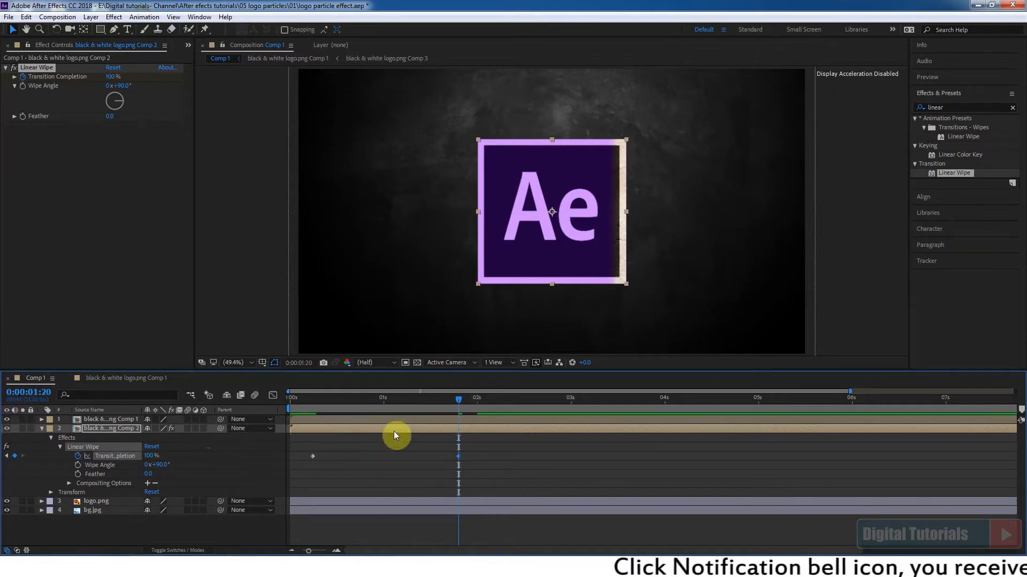
pyautogui.moveTo(376, 405); pyautogui.dragTo(278, 424)
pyautogui.press('space')
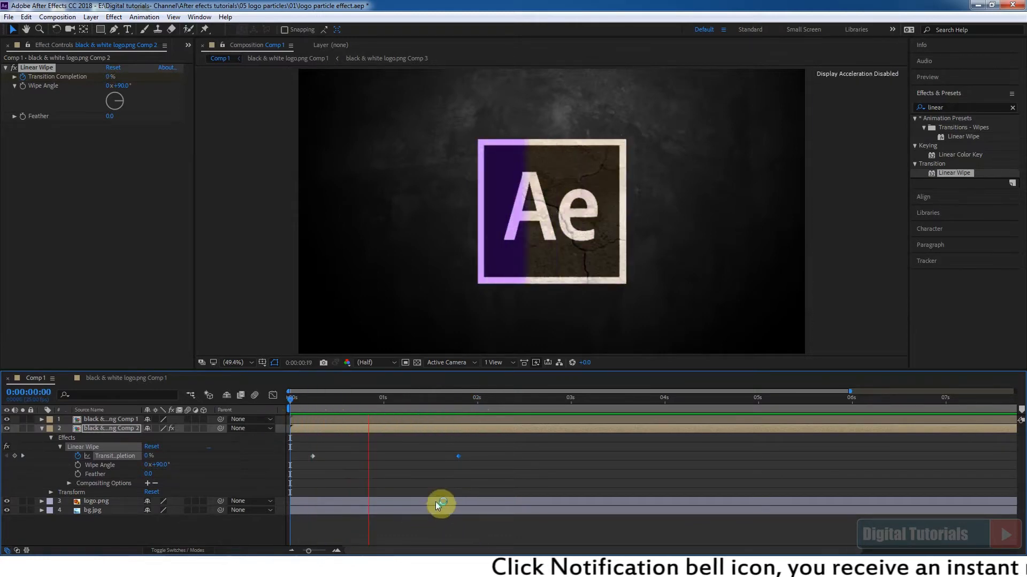
# Set the Linear Wipe's Feather to 30, collapse the Comp 2 layer's properties and preview the softened wipe
pyautogui.click(148, 475)
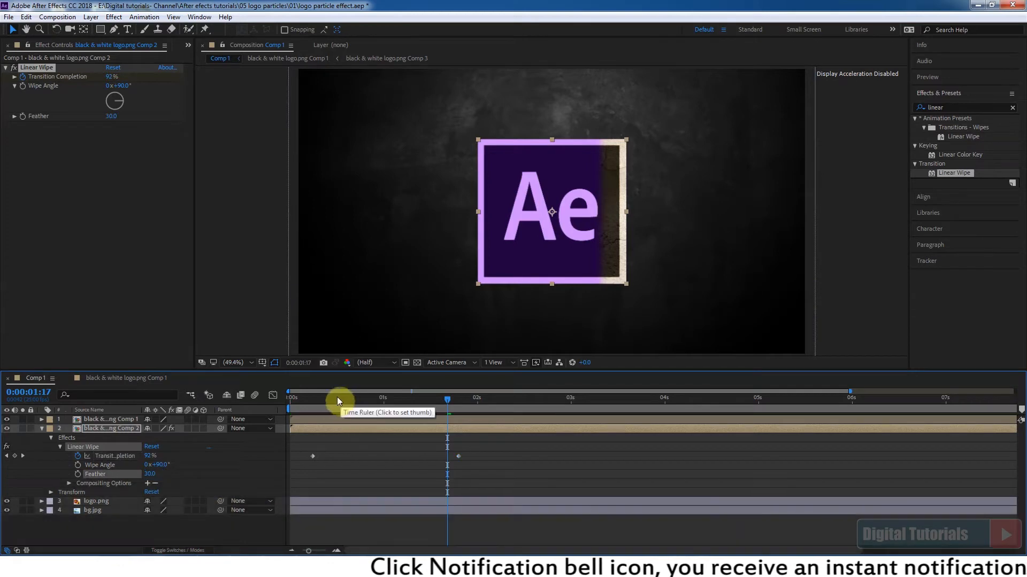
pyautogui.moveTo(332, 401); pyautogui.dragTo(280, 409)
pyautogui.moveTo(345, 410); pyautogui.dragTo(223, 433)
pyautogui.click(42, 429)
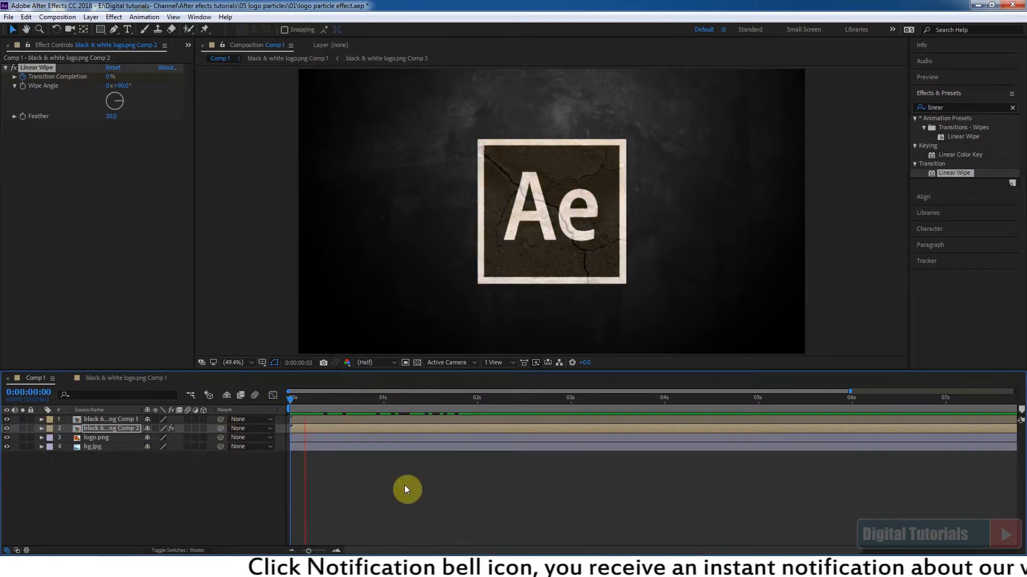
pyautogui.press('space')
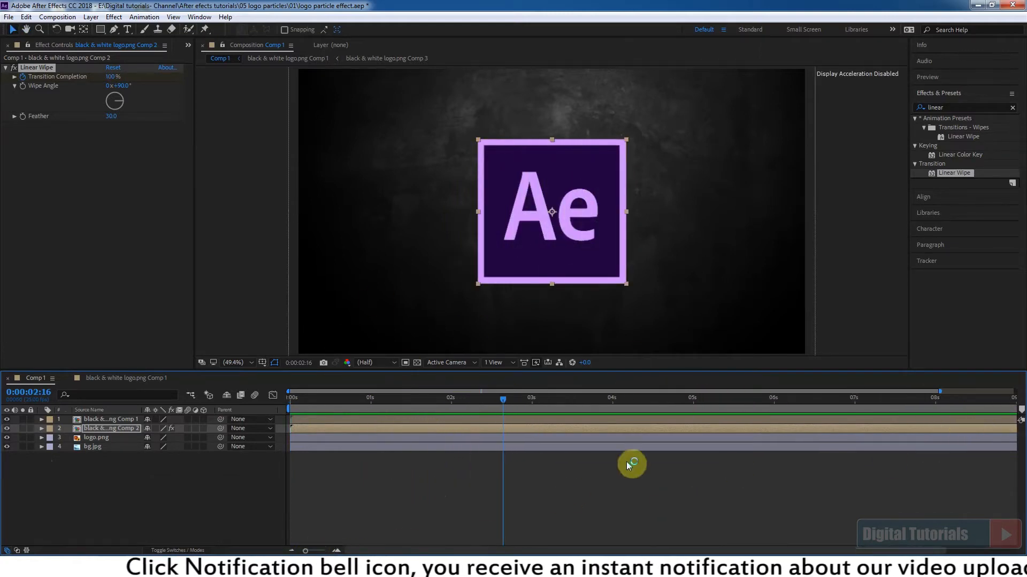
# Shorten Comp 1's work area to end at 5 seconds and preview it from the first frame
pyautogui.moveTo(1016, 408); pyautogui.dragTo(656, 414)
pyautogui.moveTo(474, 399); pyautogui.dragTo(458, 420)
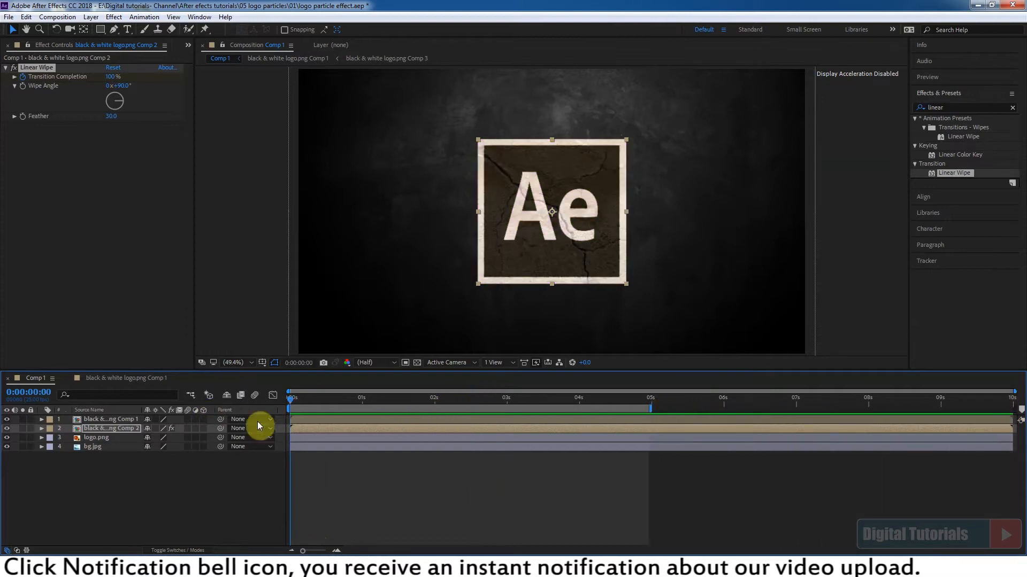
pyautogui.press('space')
pyautogui.press('Home')
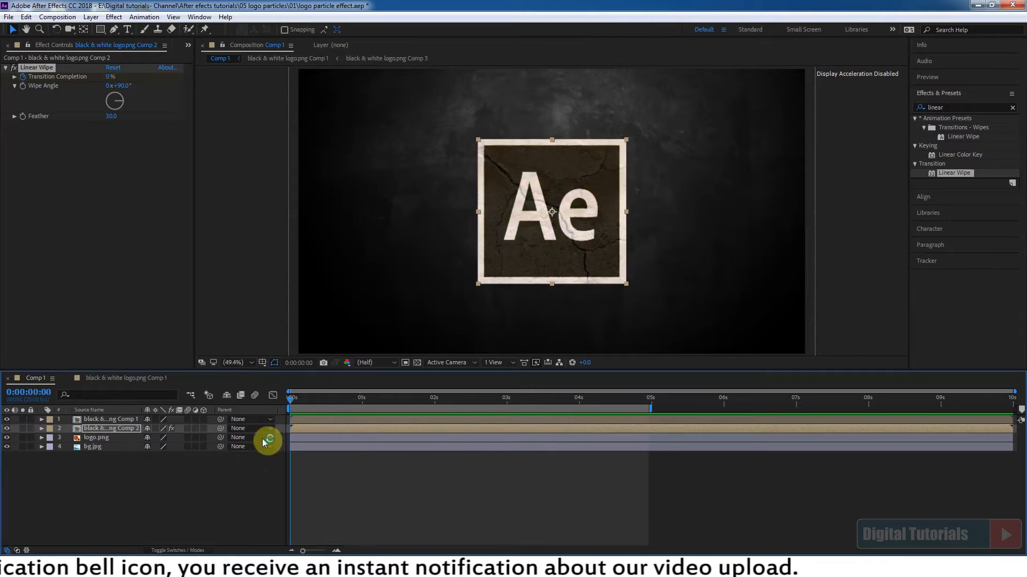
# Create a black 1920 x 1080 px solid named Black Solid 1 above the black & white logo.png Comp 1 layer
pyautogui.click(110, 419)
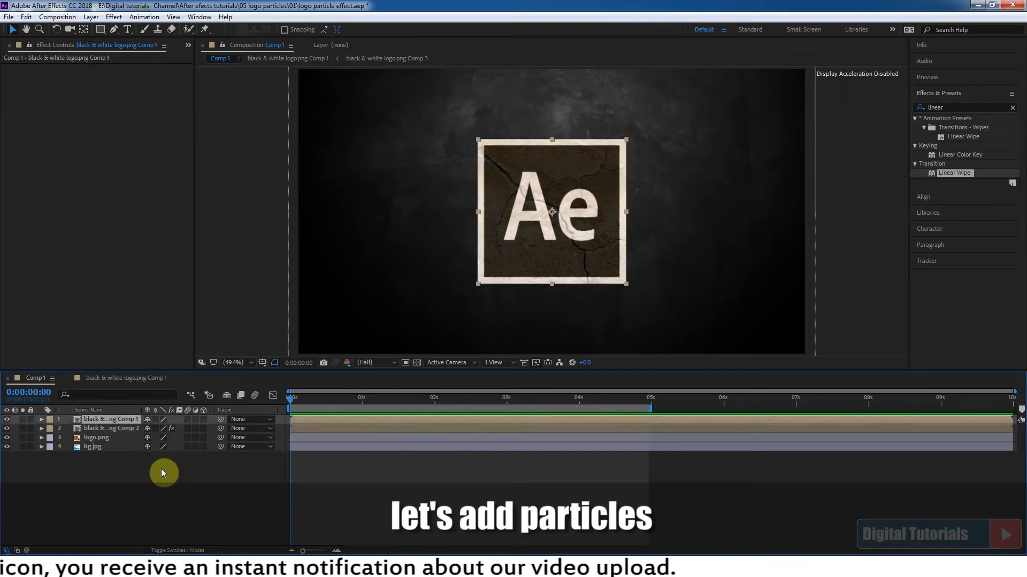
pyautogui.rightClick(126, 482)
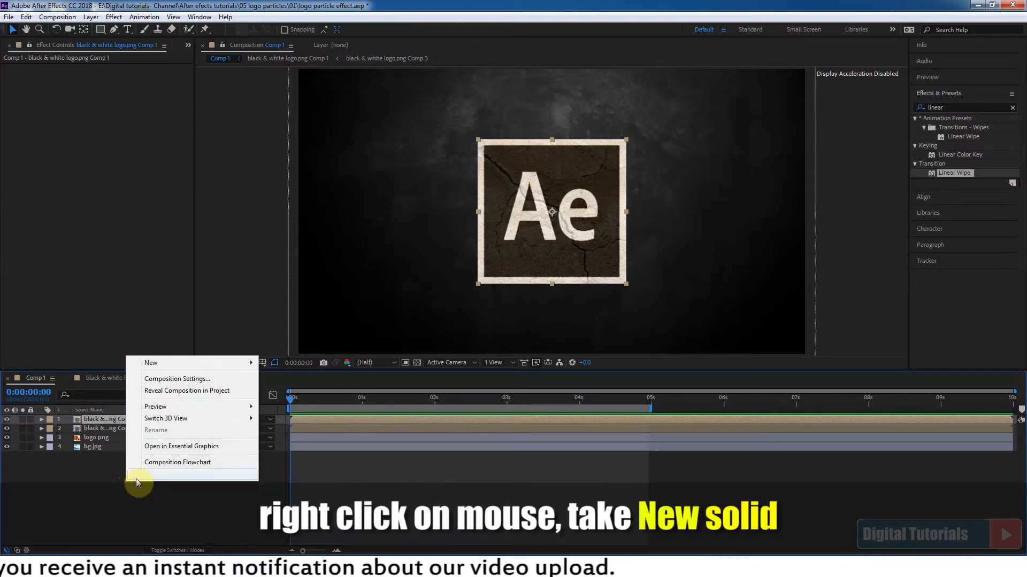
pyautogui.moveTo(168, 362)
pyautogui.click(286, 391)
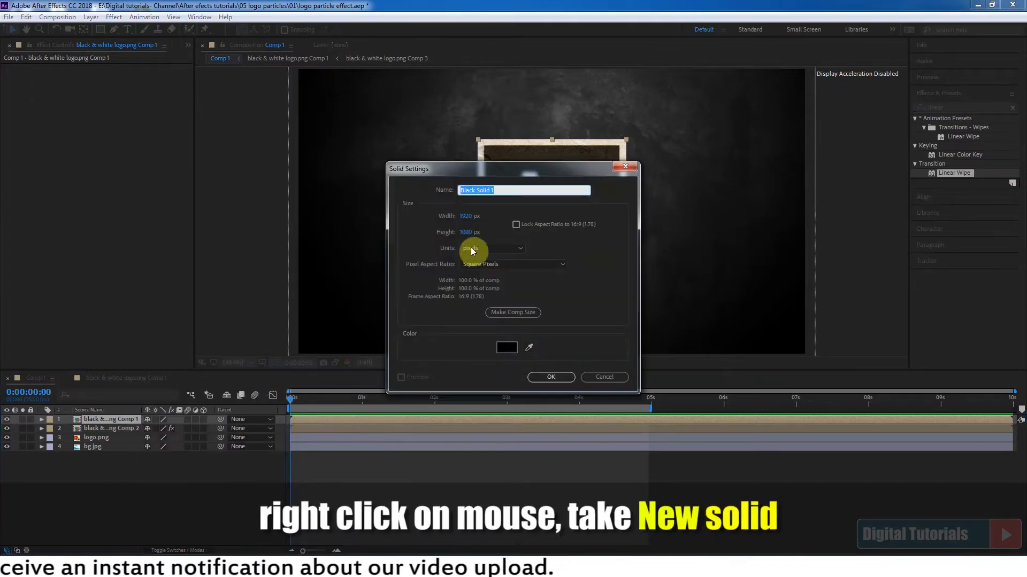
pyautogui.click(551, 377)
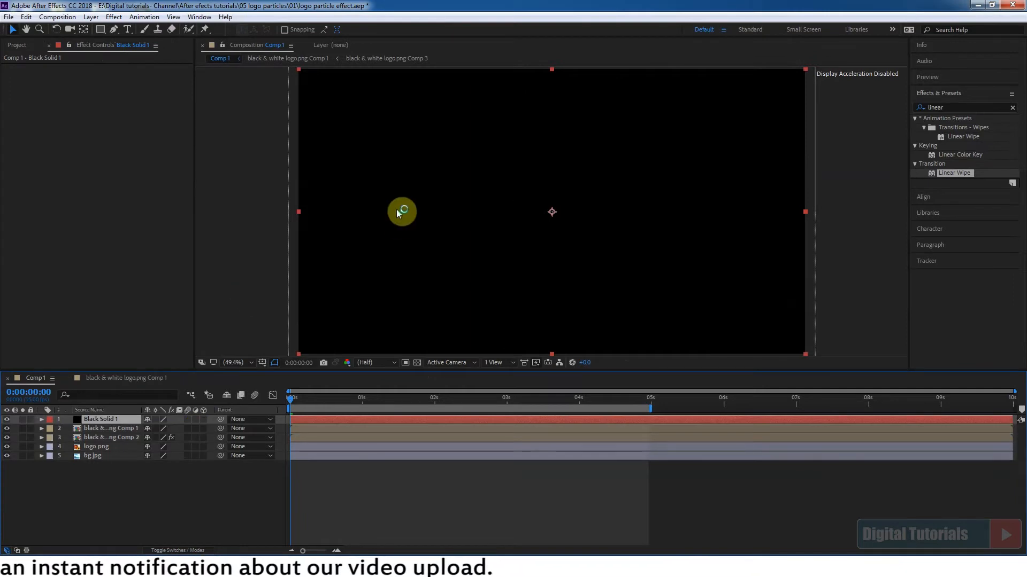
# Search the effects for "parti", apply RG Trapcode Particular to the Black Solid 1 layer and preview its default particles
pyautogui.click(933, 106)
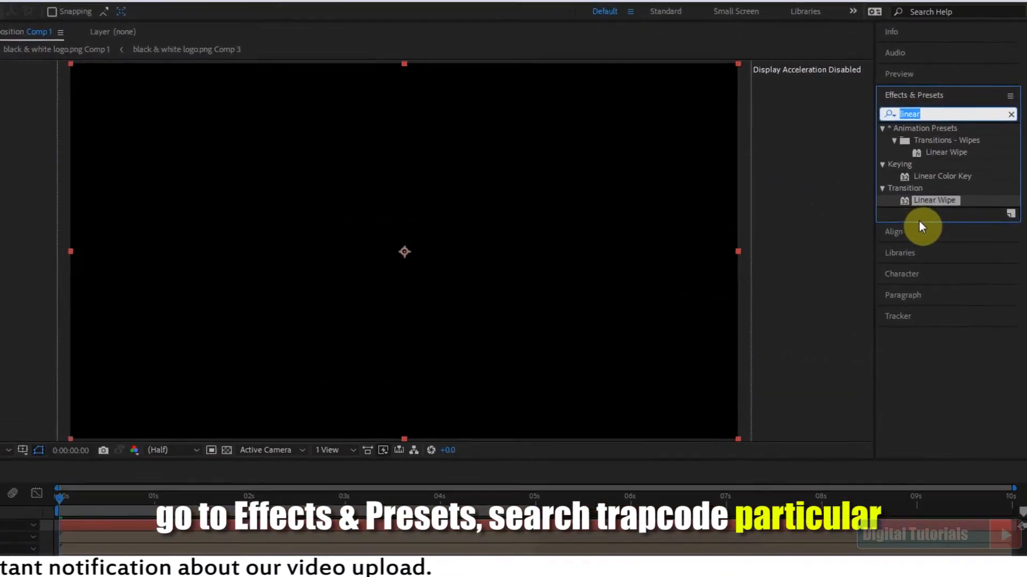
pyautogui.press('BackSpace')
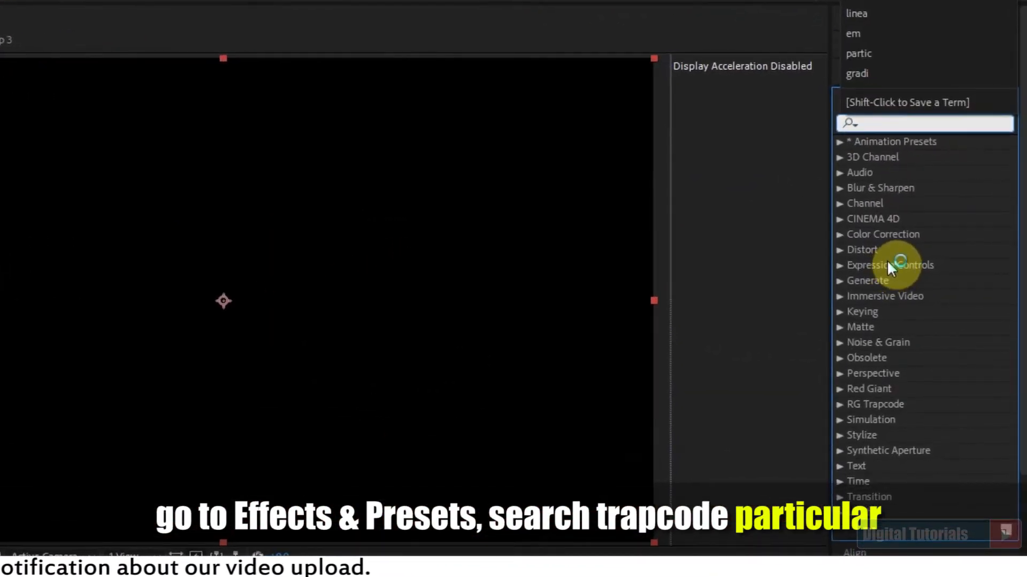
pyautogui.write('par')
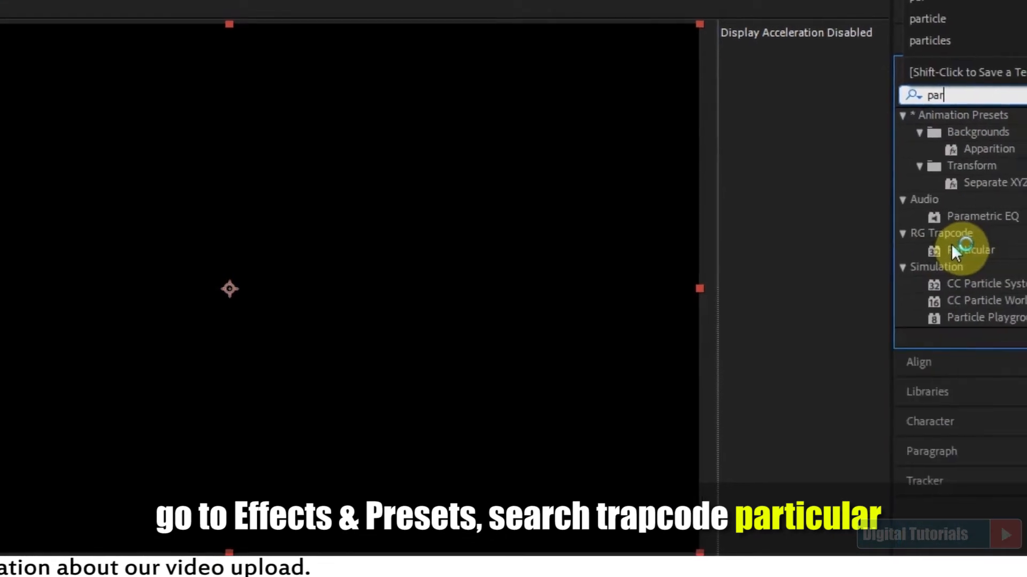
pyautogui.write('ti')
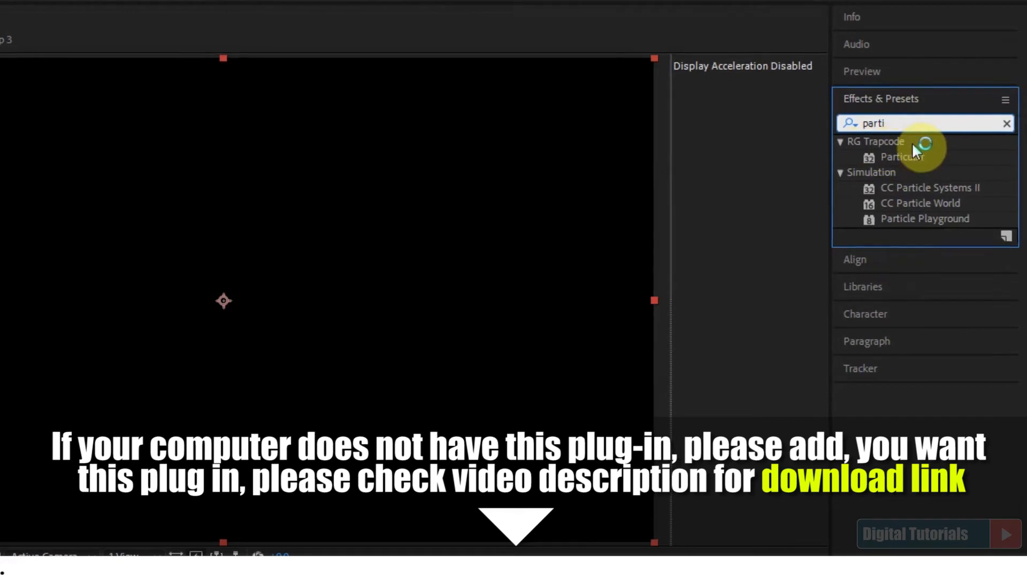
pyautogui.click(904, 156)
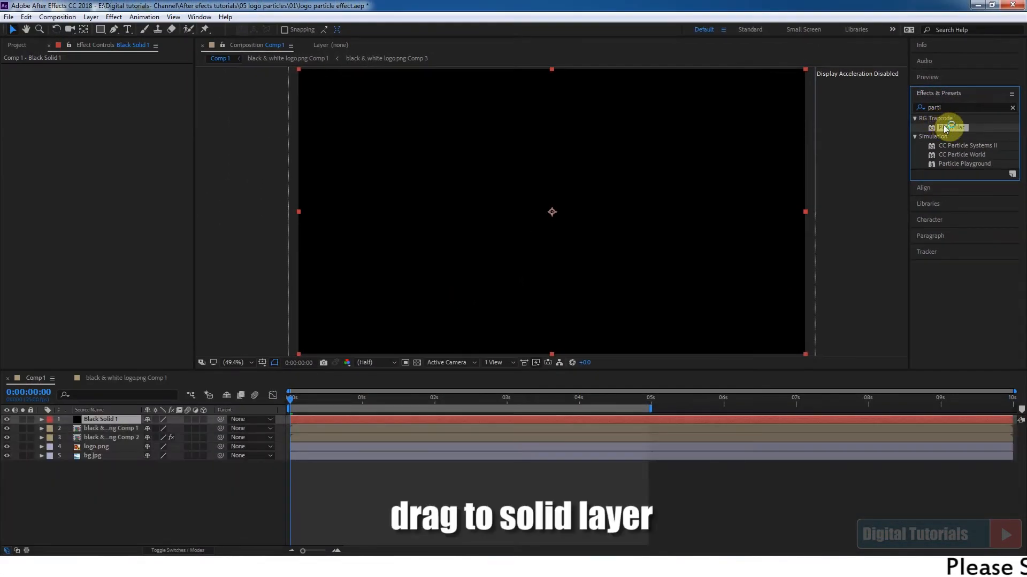
pyautogui.moveTo(945, 128); pyautogui.dragTo(88, 419)
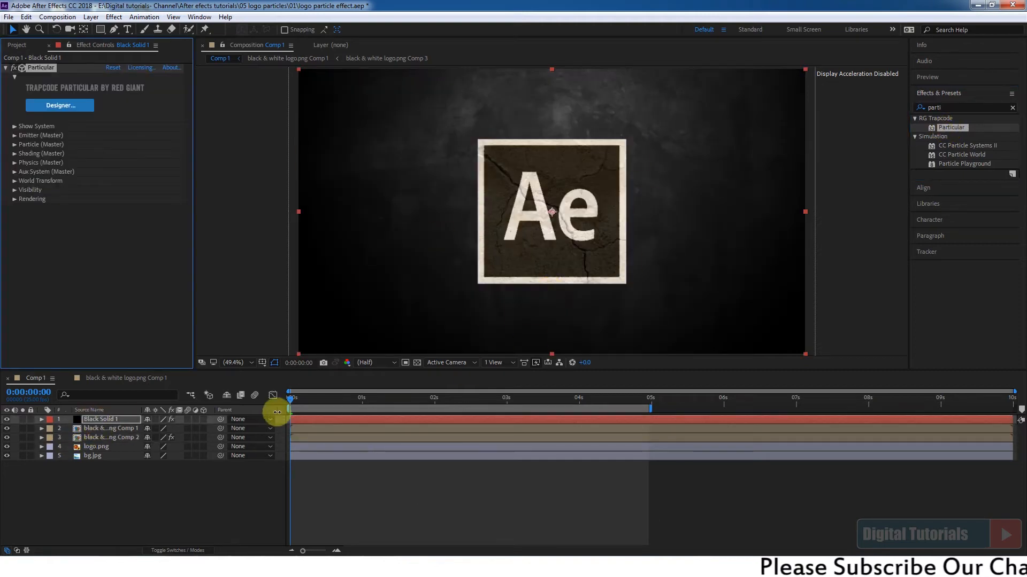
pyautogui.press('space')
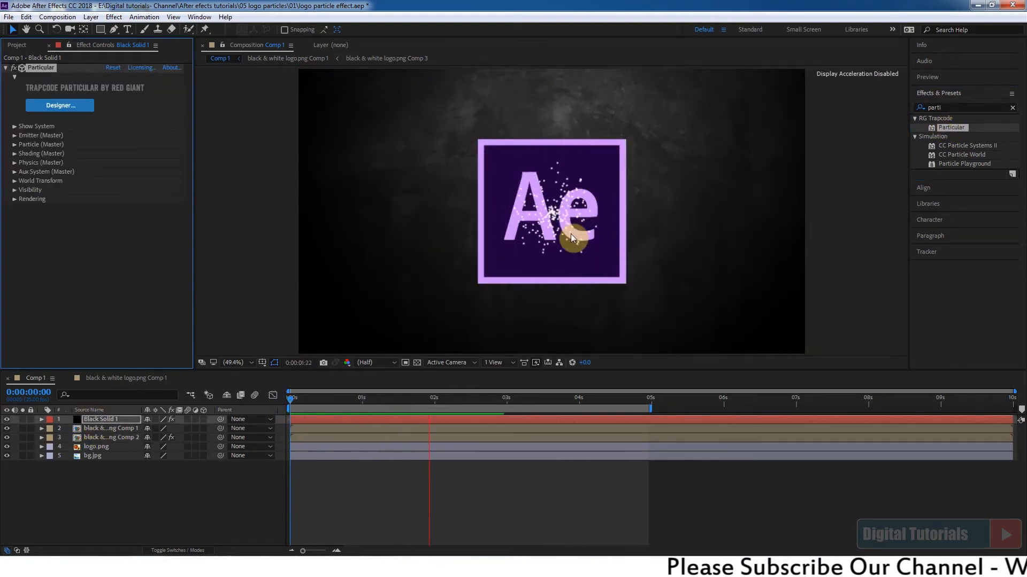
pyautogui.moveTo(471, 402); pyautogui.dragTo(283, 408)
pyautogui.press('space')
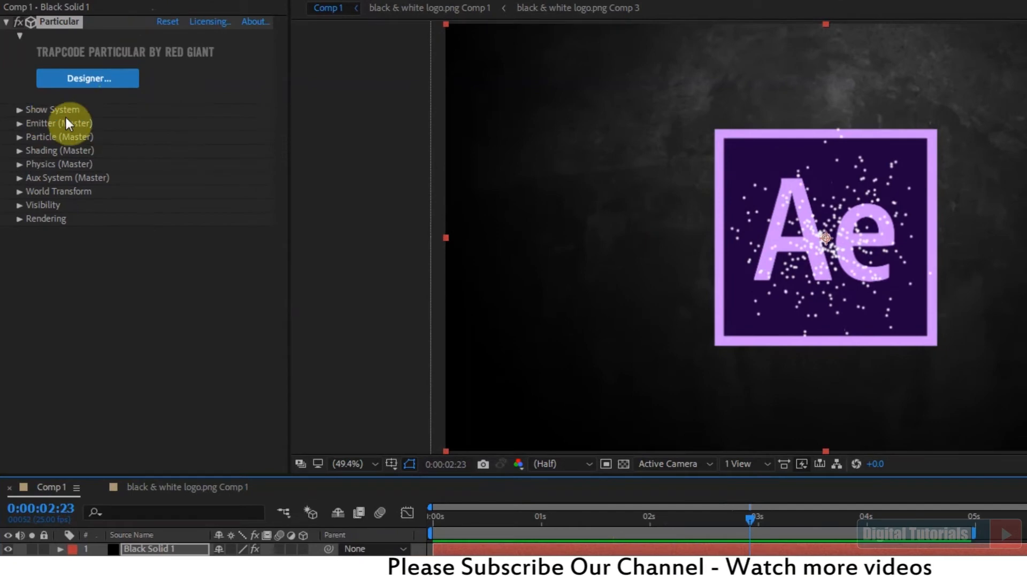
# Set Particles/sec to 5000 in Particular's Emitter (Master) settings, trying 2000 first and checking it at a later frame
pyautogui.click(21, 122)
pyautogui.moveTo(163, 151); pyautogui.dragTo(868, 270)
pyautogui.click(165, 151)
pyautogui.write('2000')
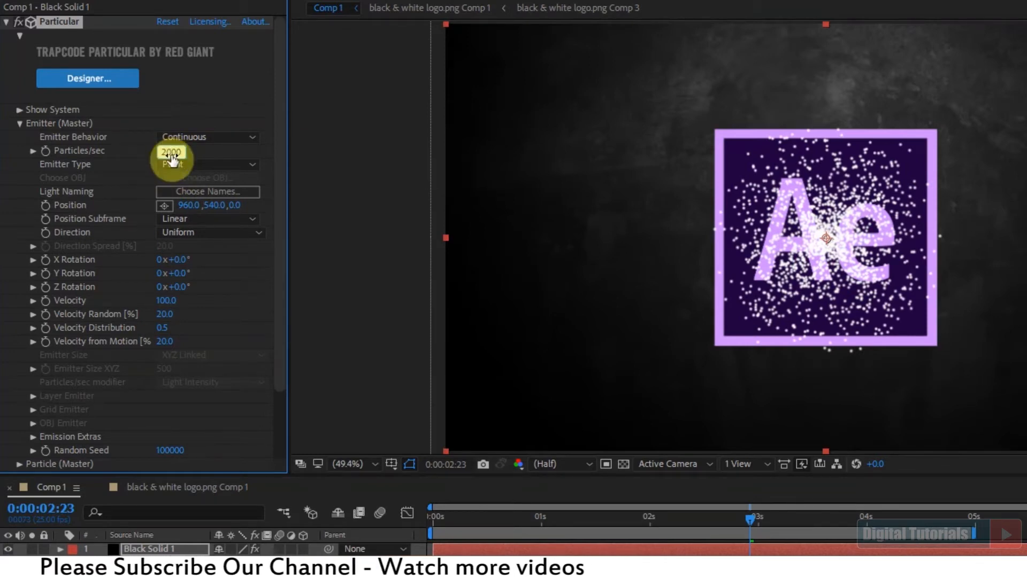
pyautogui.press('Return')
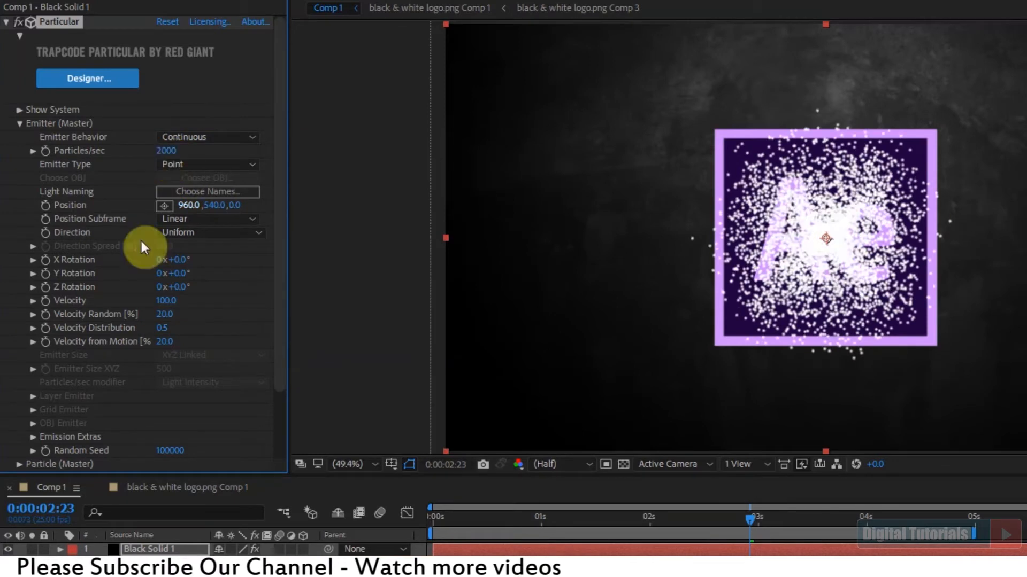
pyautogui.click(733, 523)
pyautogui.moveTo(733, 523); pyautogui.dragTo(854, 522)
pyautogui.click(166, 151)
pyautogui.write('5000')
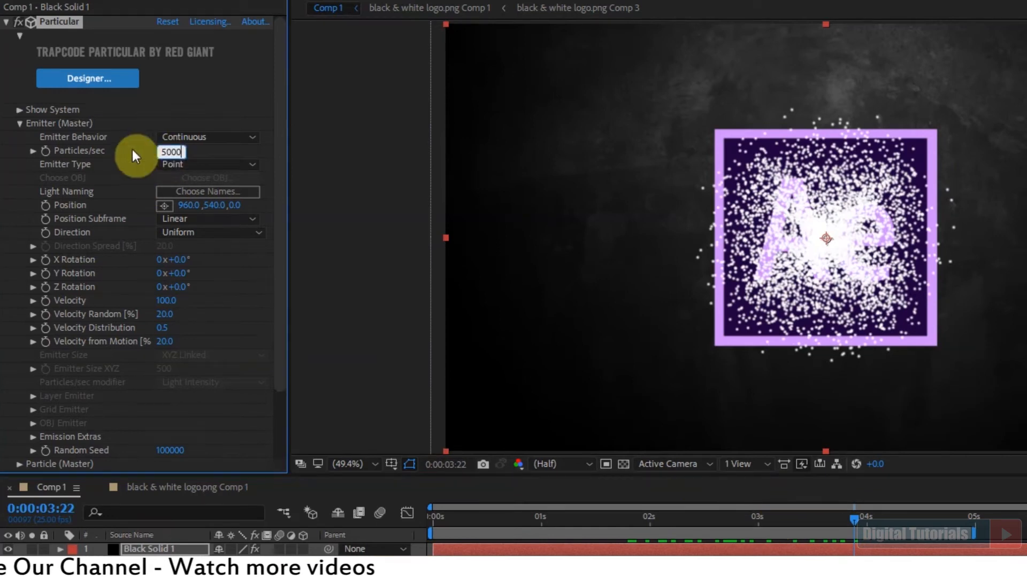
pyautogui.click(223, 148)
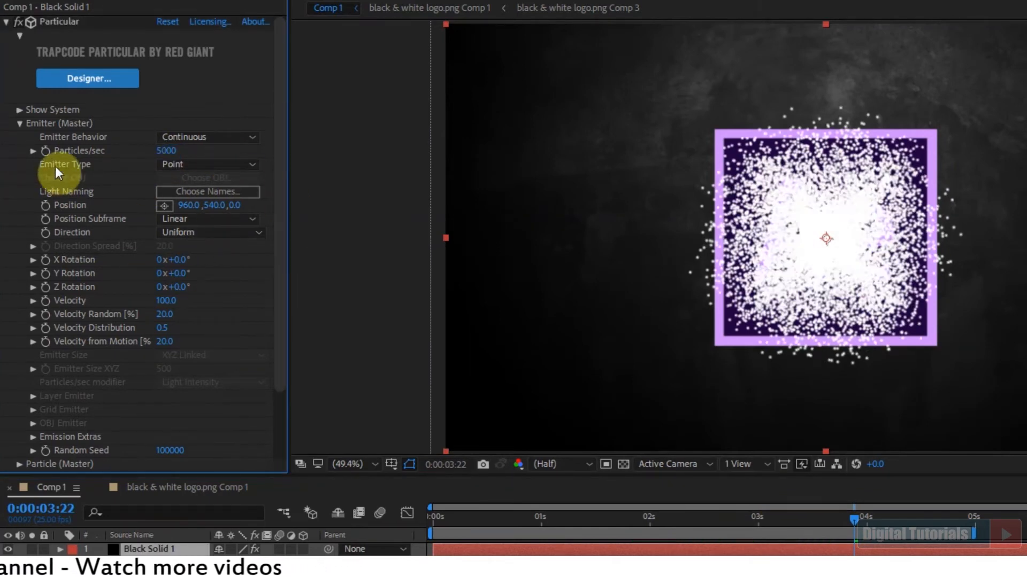
# Change Particular's Emitter Type from Point to Layer and preview the composition
pyautogui.click(190, 164)
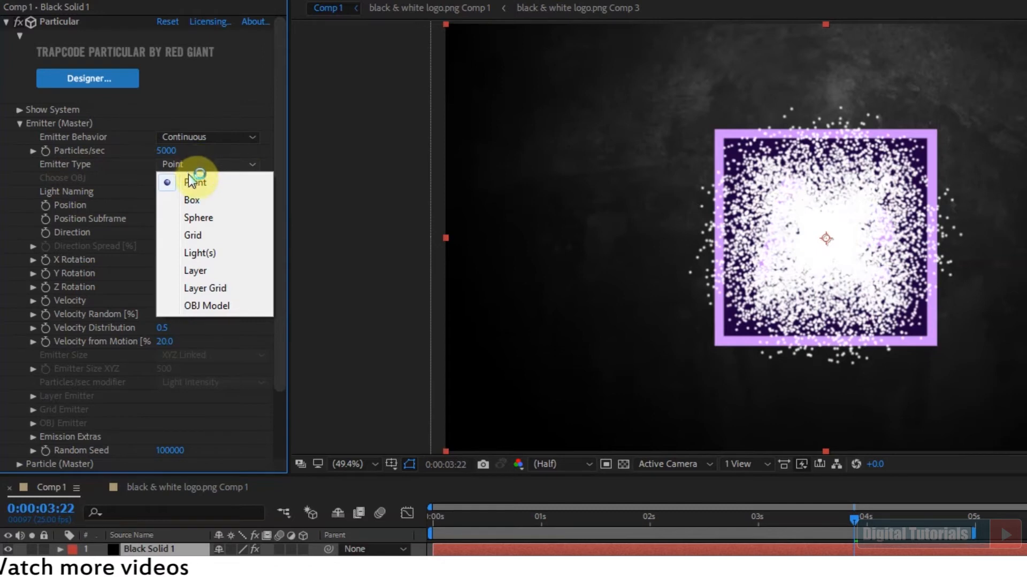
pyautogui.click(214, 273)
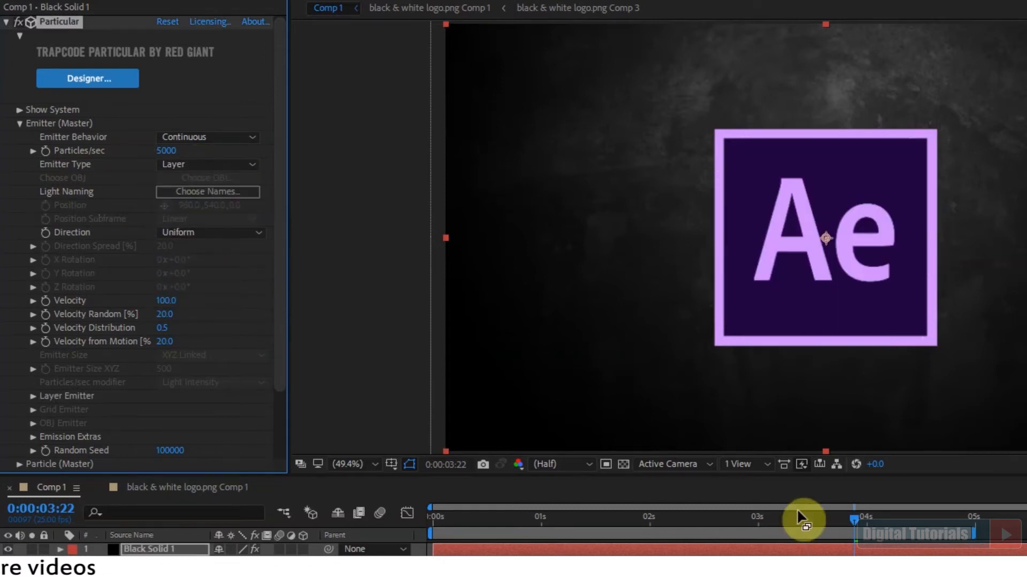
pyautogui.click(499, 533)
pyautogui.press('space')
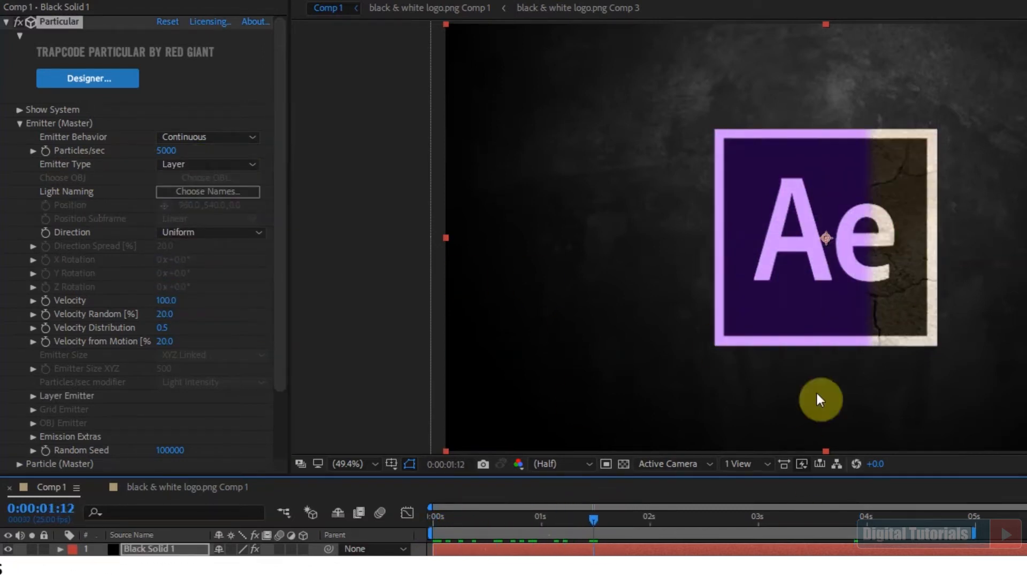
# Expand Particular's Layer Emitter settings and try to assign black & white logo.png Comp 1 as the emitter layer
pyautogui.moveTo(279, 223); pyautogui.dragTo(279, 289)
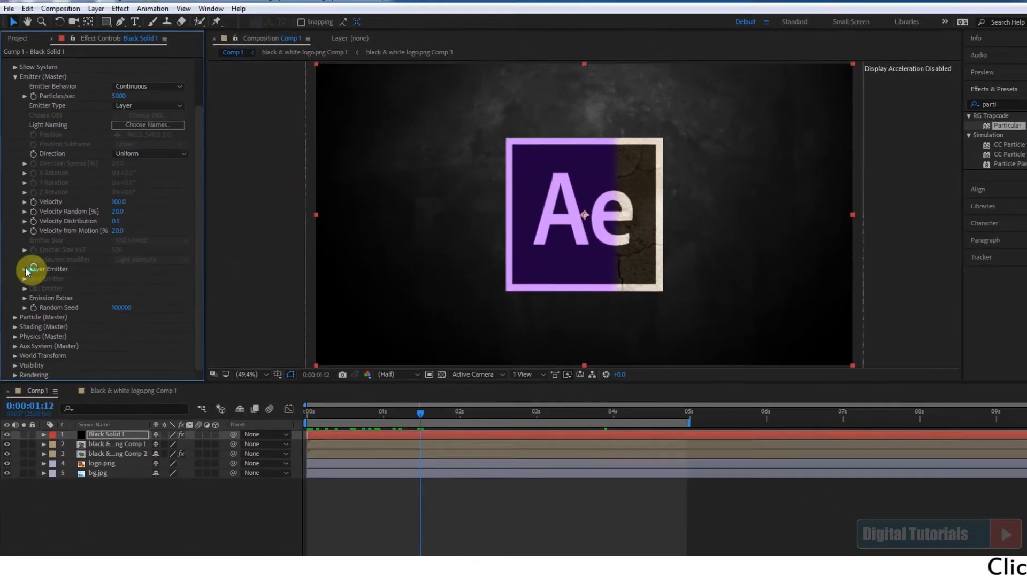
pyautogui.click(26, 270)
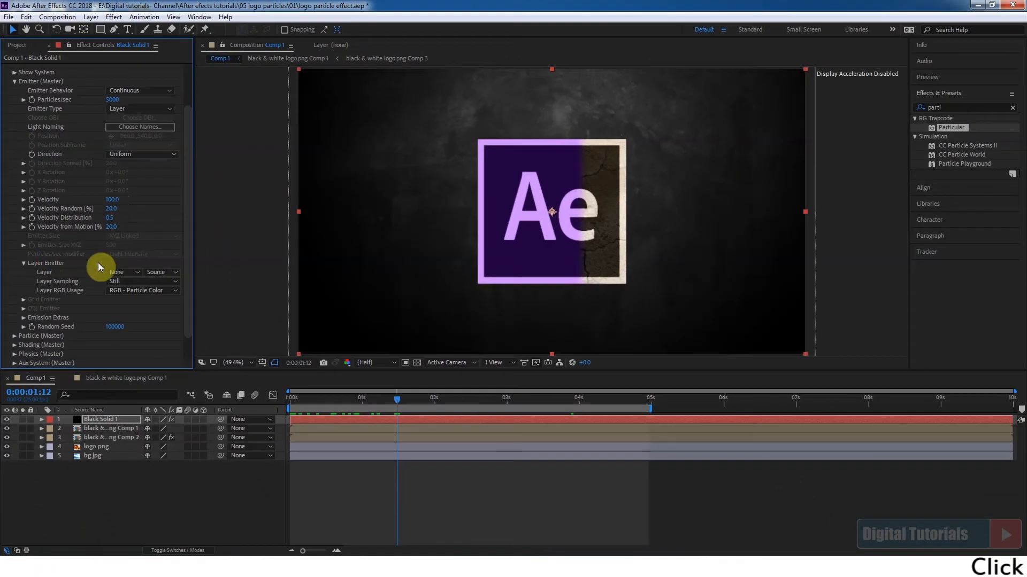
pyautogui.click(123, 272)
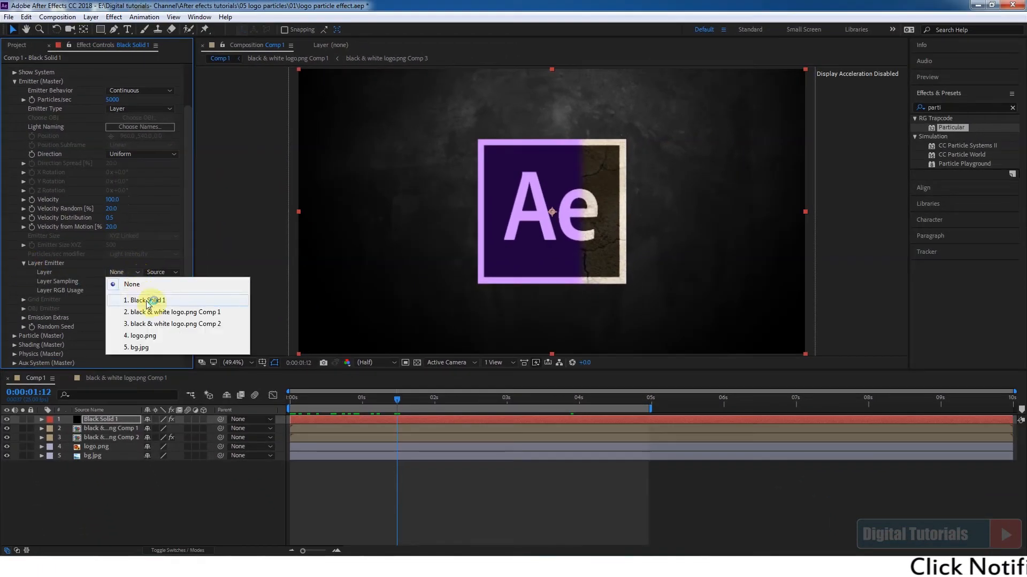
pyautogui.click(181, 313)
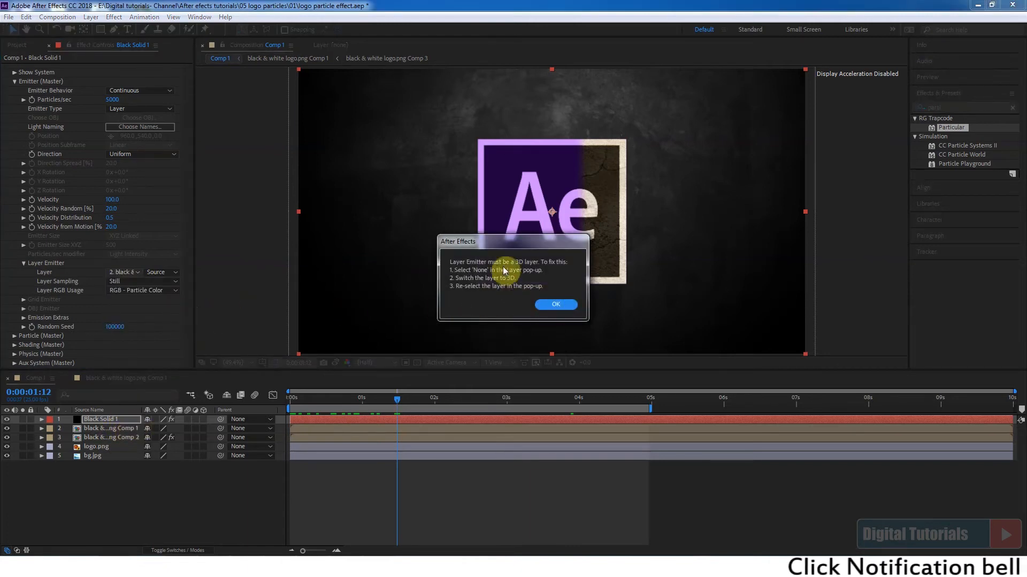
pyautogui.click(549, 307)
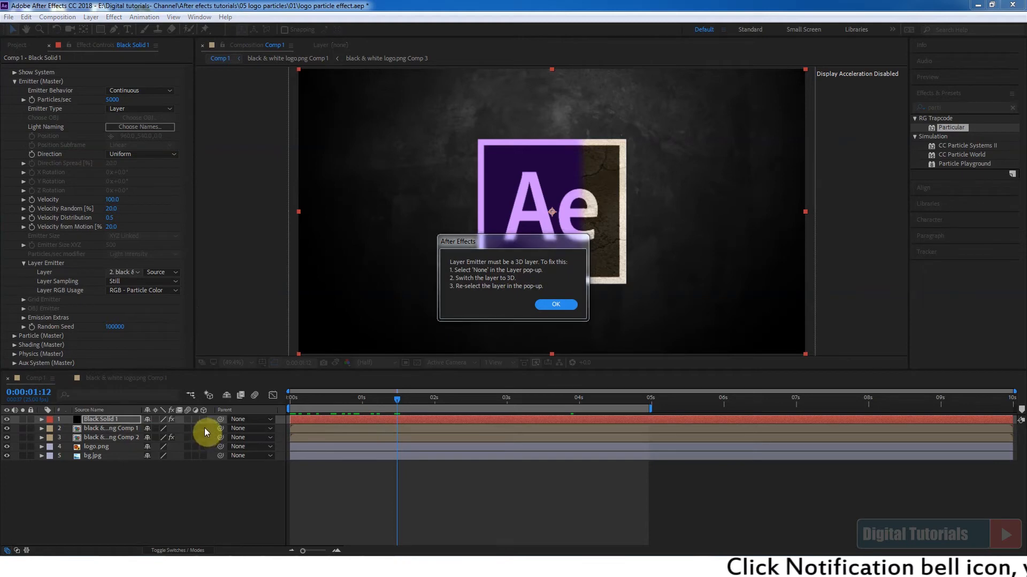
pyautogui.click(569, 309)
# Make Black Solid 1 and black & white logo.png Comp 1 3D layers, reassign that comp as Particular's emitter layer and preview the emission
pyautogui.click(203, 428)
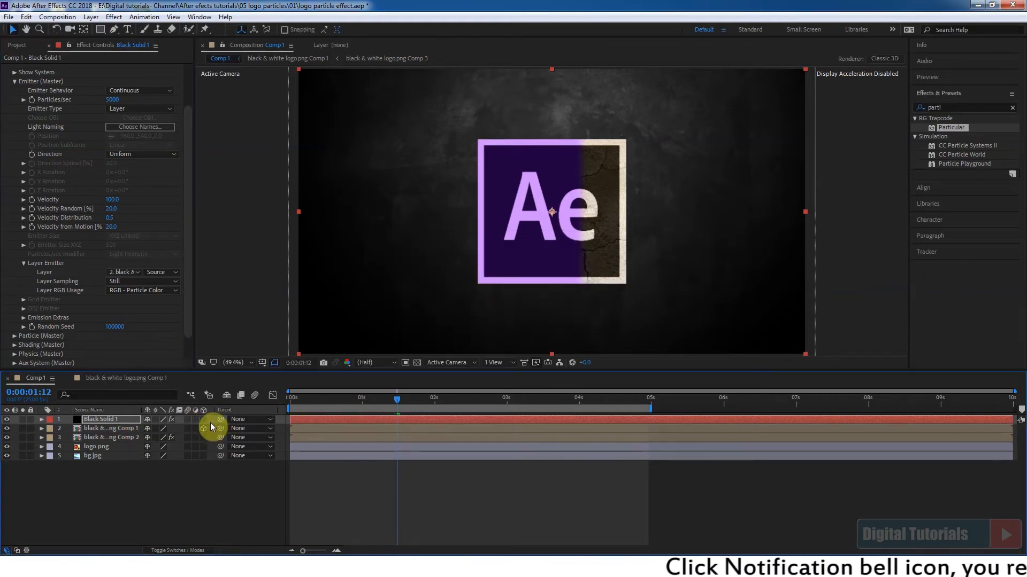
pyautogui.click(125, 272)
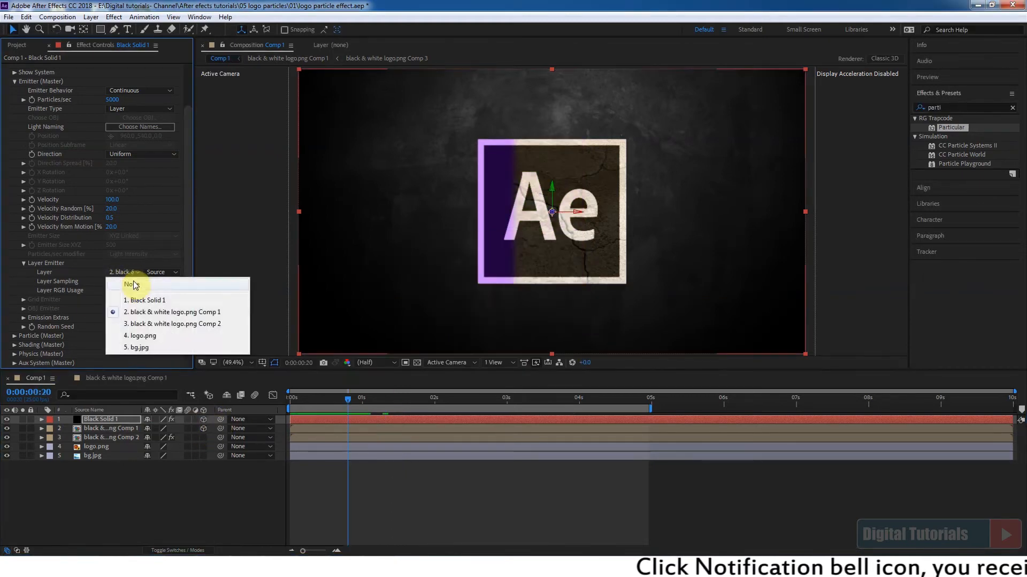
pyautogui.click(134, 284)
pyautogui.click(131, 272)
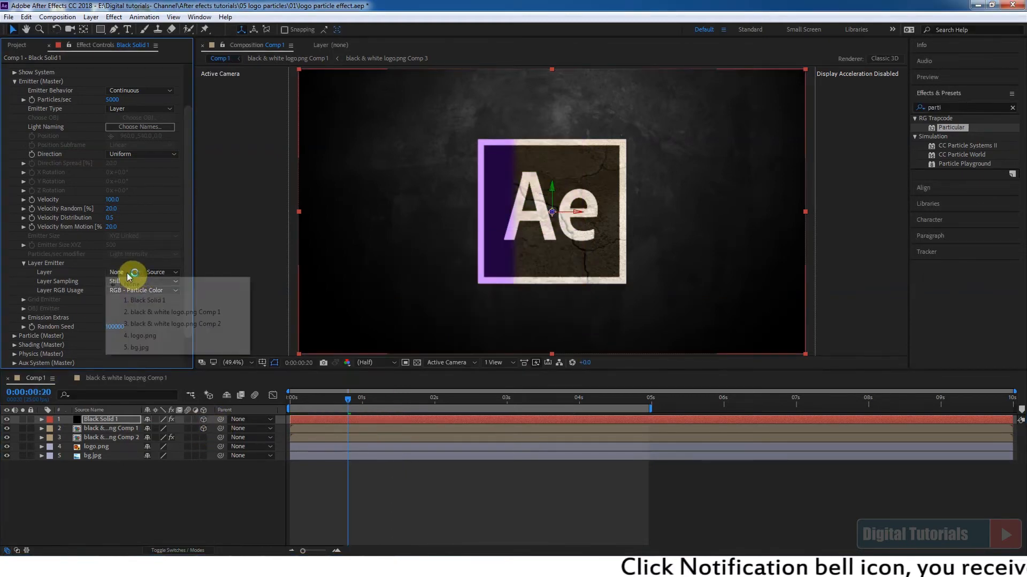
pyautogui.click(150, 312)
pyautogui.moveTo(361, 413); pyautogui.dragTo(275, 401)
pyautogui.press('space')
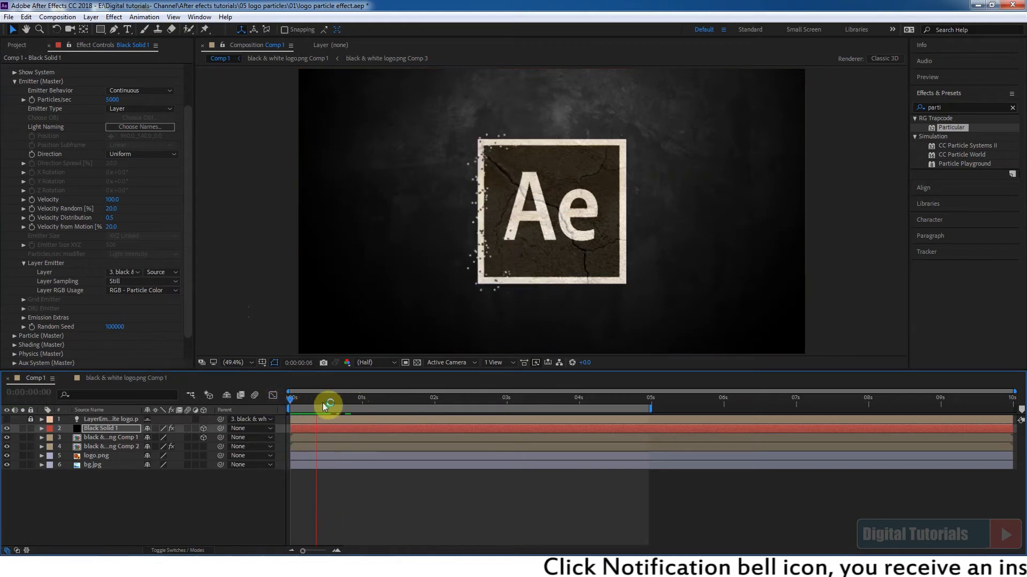
pyautogui.moveTo(373, 393); pyautogui.dragTo(344, 406)
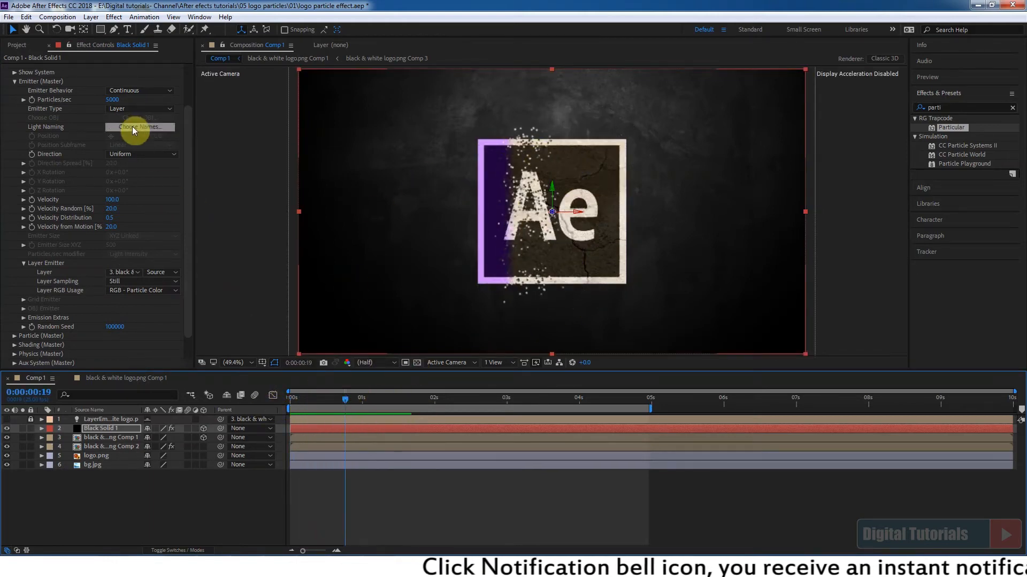
# Set Particular's Particles/sec to 25000 and preview the particles from the start of the composition
pyautogui.click(112, 100)
pyautogui.write('25000')
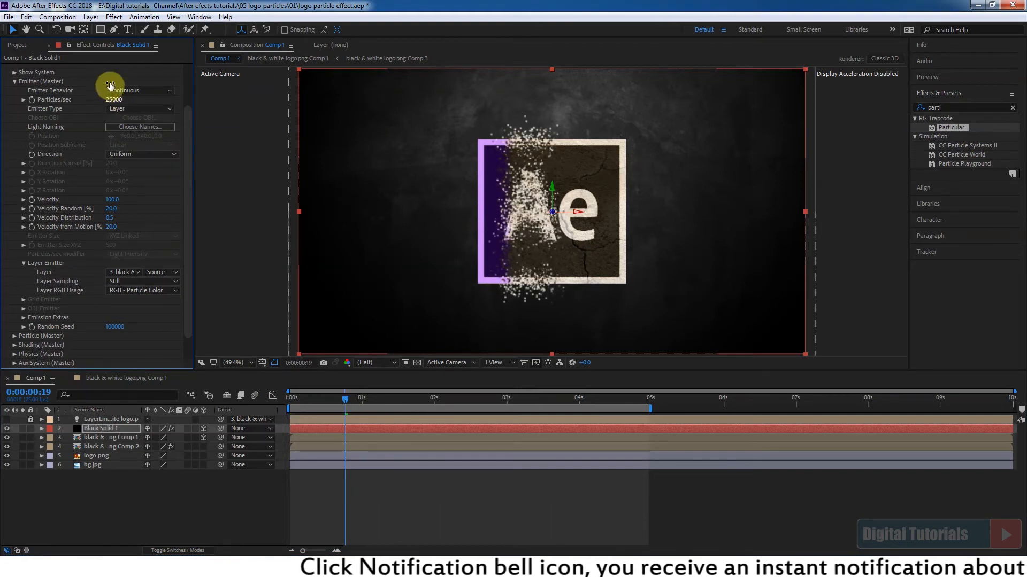
pyautogui.moveTo(339, 410); pyautogui.dragTo(288, 407)
pyautogui.press('space')
pyautogui.press('space')
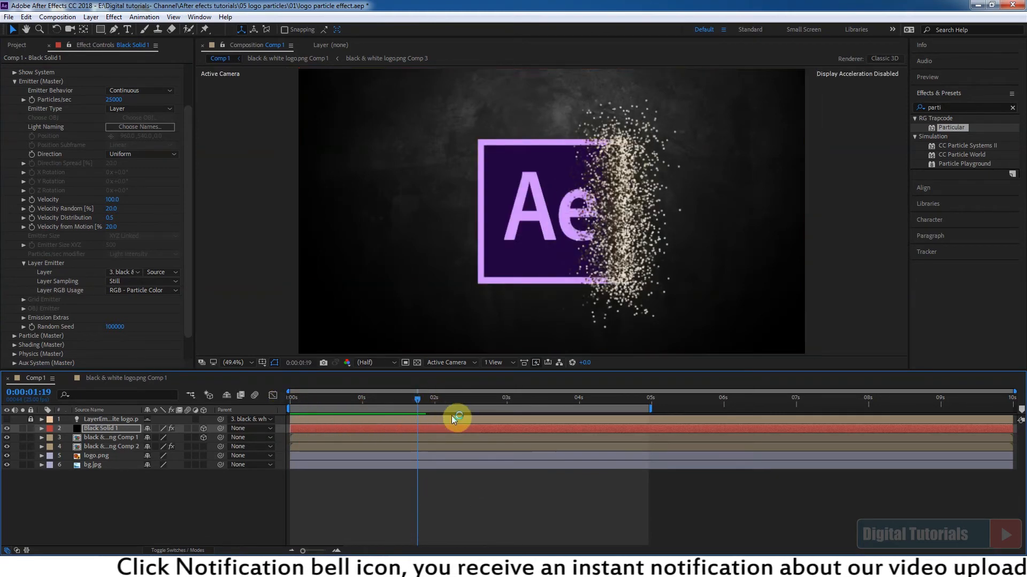
pyautogui.moveTo(420, 402); pyautogui.dragTo(285, 405)
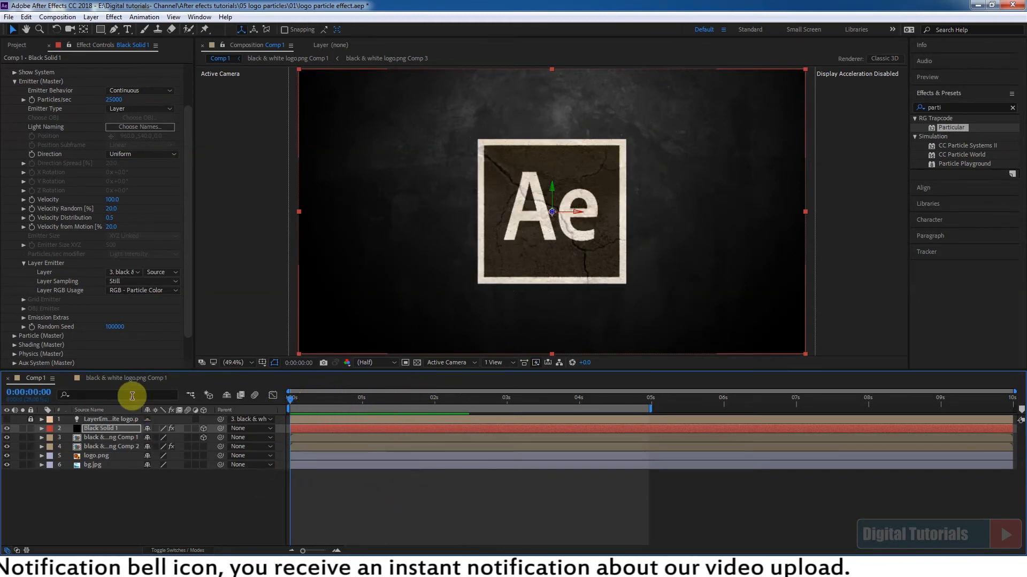
# Set the Layer Emitter's Layer Sampling to Particle Birth Time and preview the particles along the wipe
pyautogui.scroll(-2, 189, 276)
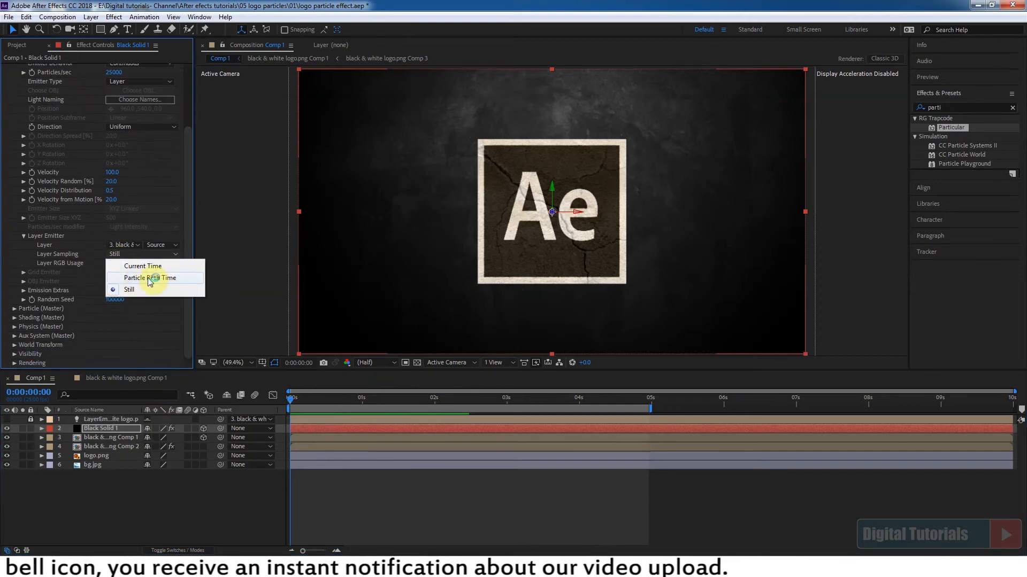
pyautogui.moveTo(344, 406); pyautogui.dragTo(426, 408)
pyautogui.press('space')
pyautogui.moveTo(426, 402); pyautogui.dragTo(308, 401)
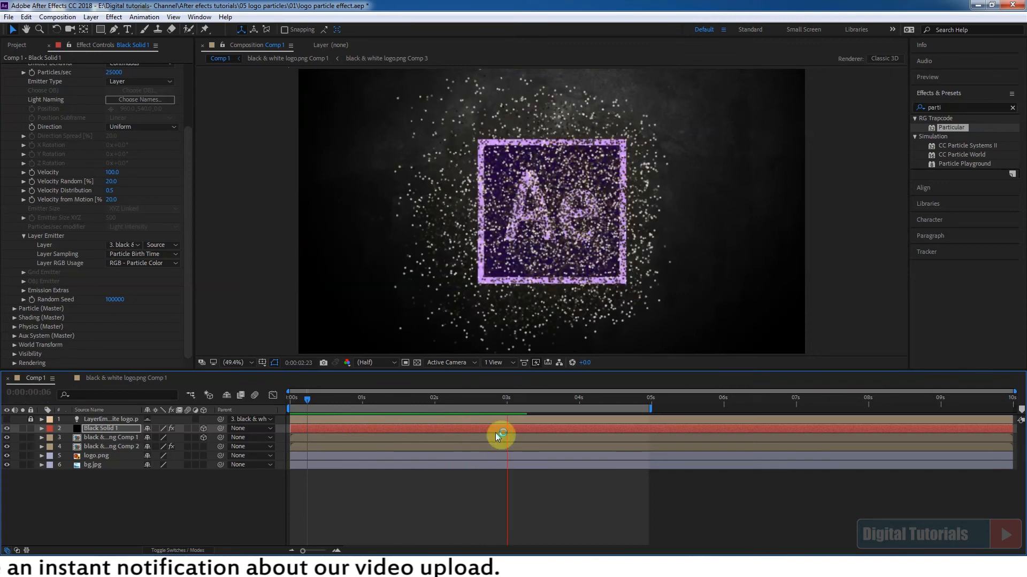
pyautogui.press('space')
pyautogui.moveTo(307, 401); pyautogui.dragTo(353, 401)
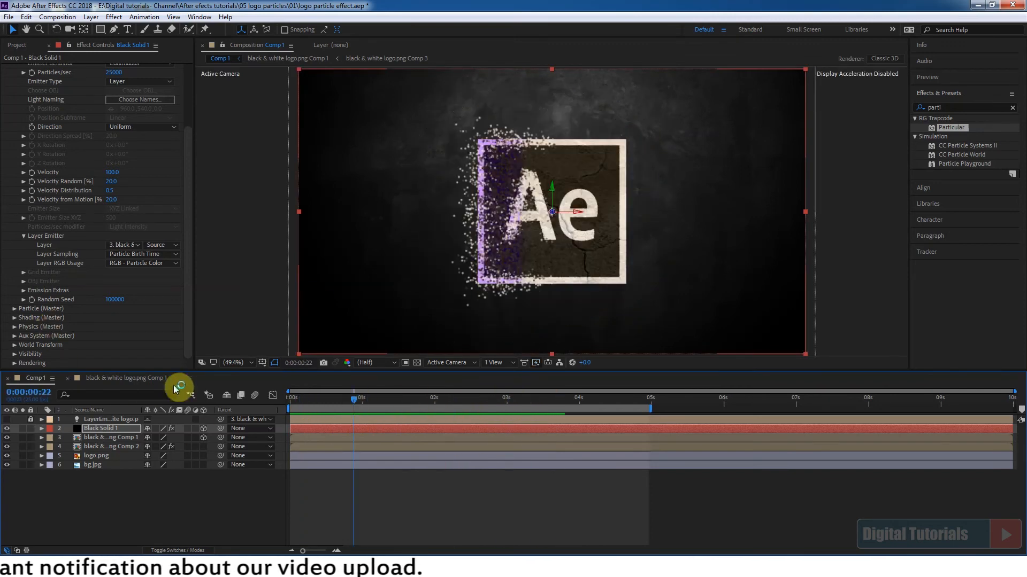
# Set Gravity to -200 in Particular's Physics (Master) settings and preview the particle motion
pyautogui.click(188, 266)
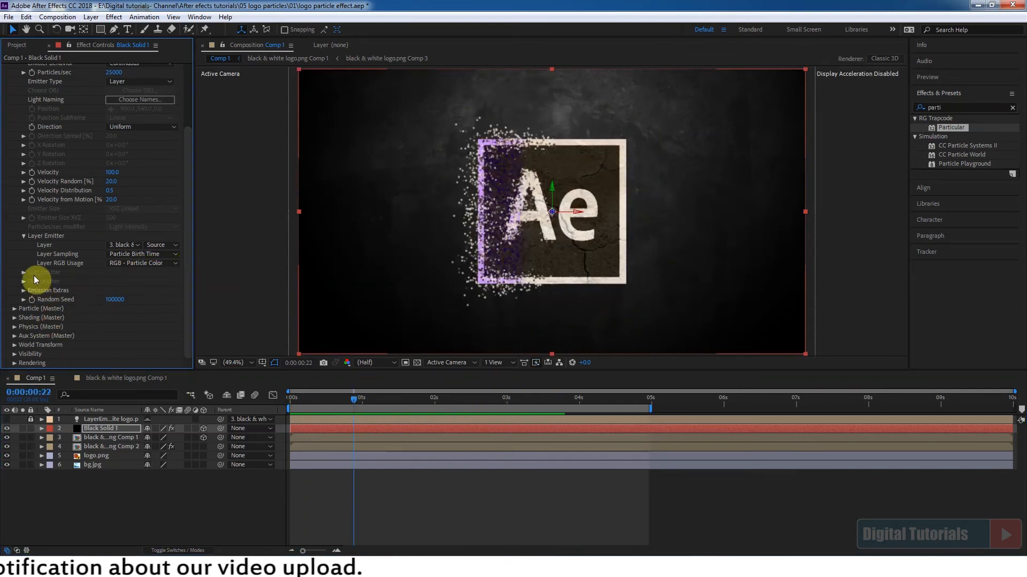
pyautogui.click(15, 327)
pyautogui.scroll(-3, 192, 325)
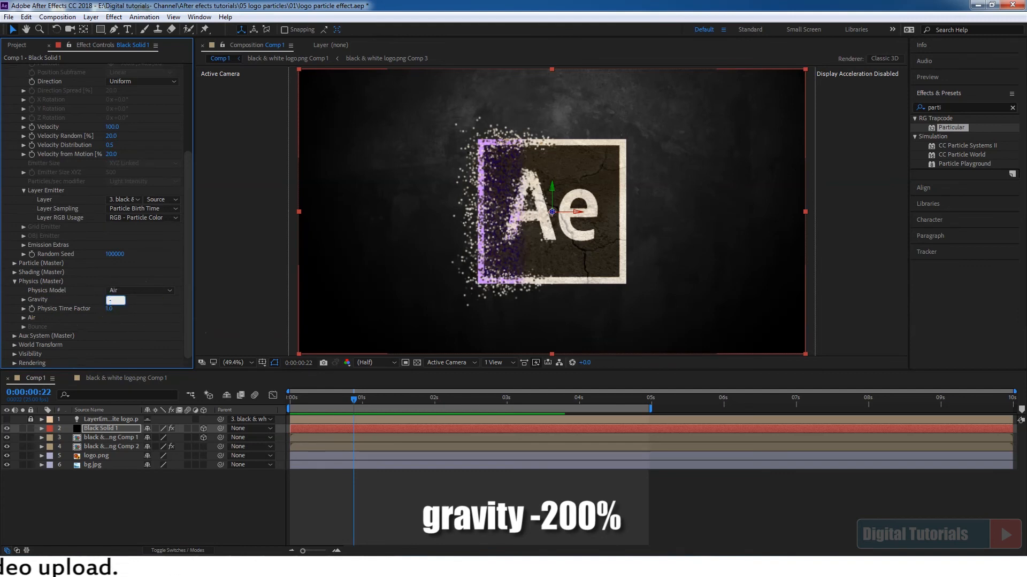
pyautogui.click(150, 306)
pyautogui.moveTo(354, 401); pyautogui.dragTo(313, 401)
pyautogui.press('space')
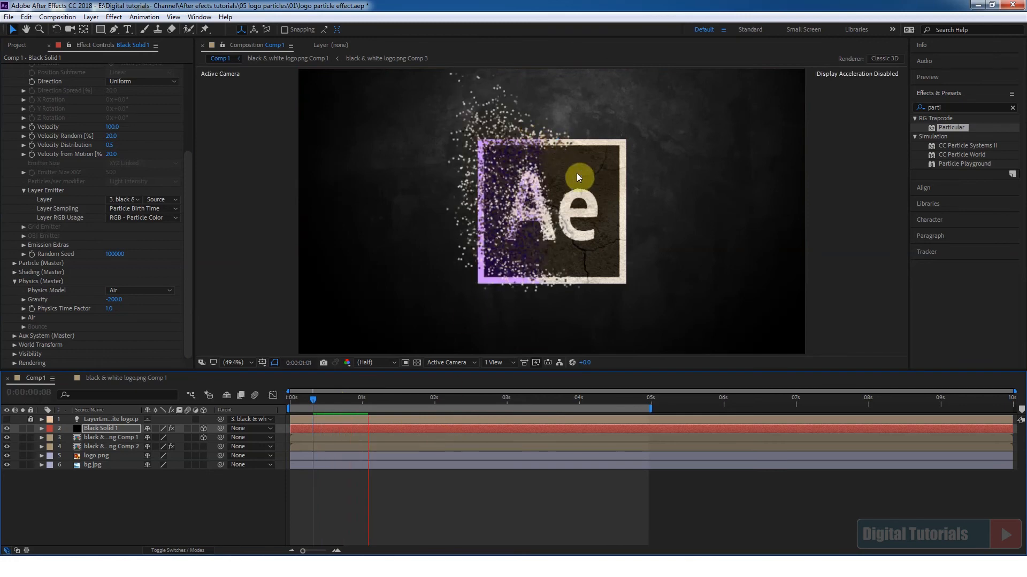
pyautogui.press('space')
pyautogui.press('space')
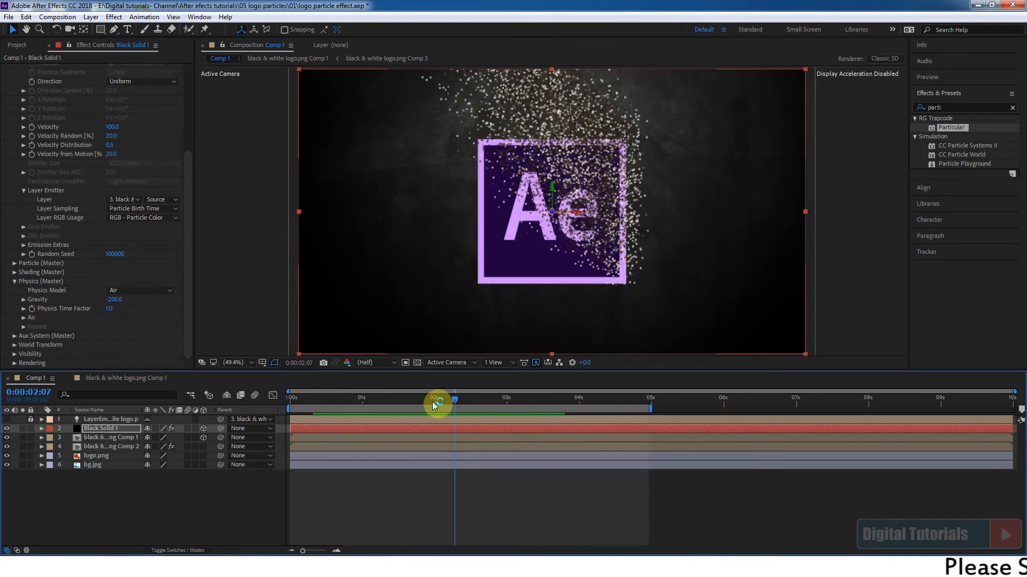
# Set Particular's Physics Time Factor to 2 and play the logo reveal from the first frame
pyautogui.click(125, 304)
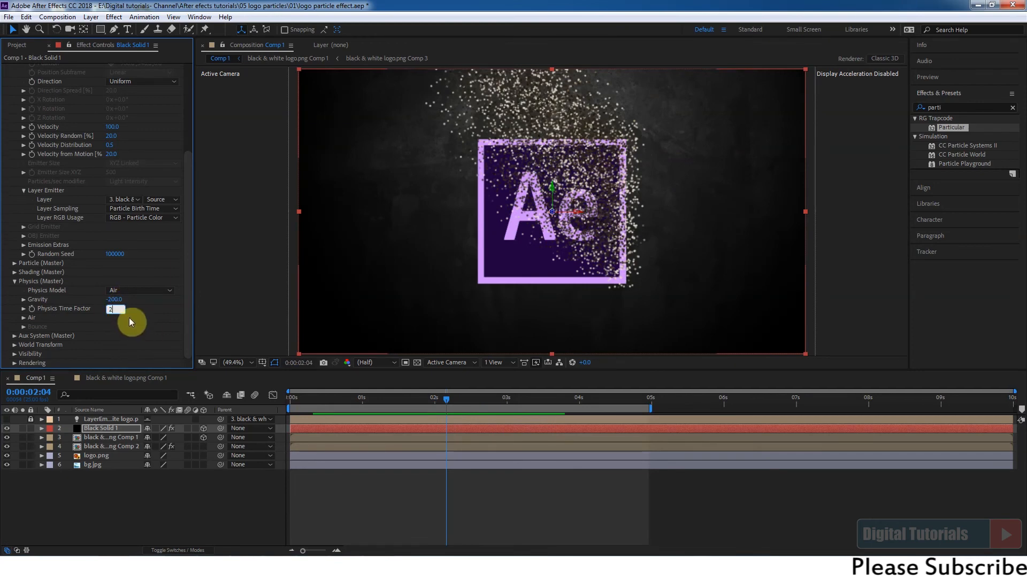
pyautogui.press('Return')
pyautogui.moveTo(444, 402); pyautogui.dragTo(290, 411)
pyautogui.press('space')
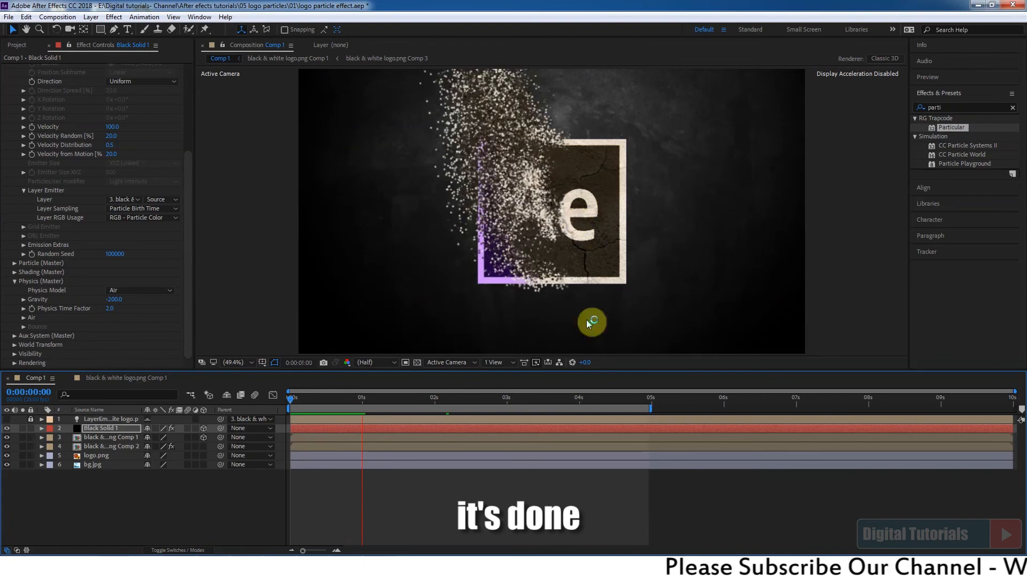